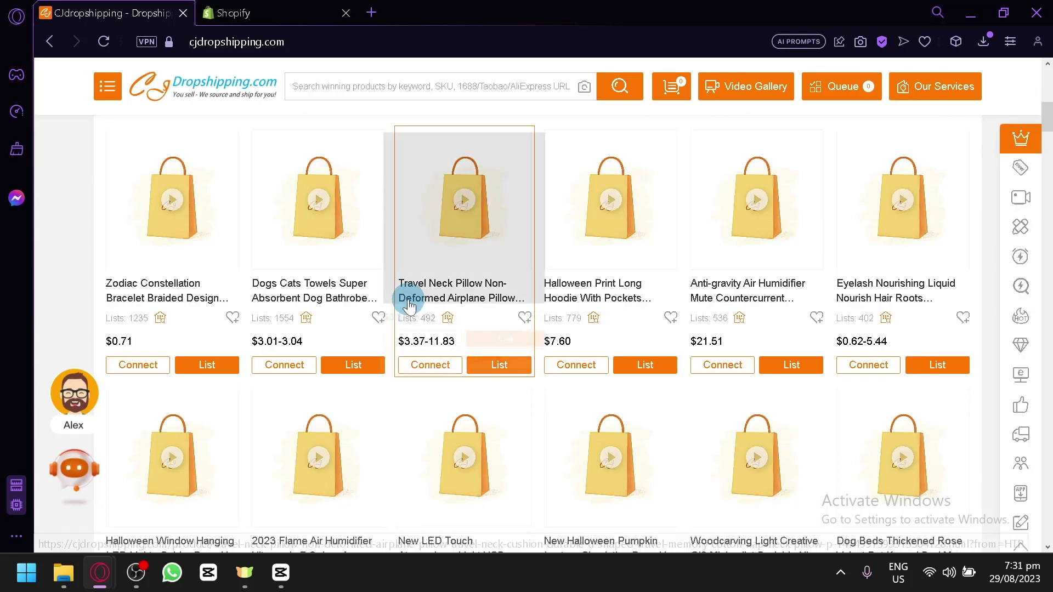
Open the My CJ dashboard from the CJdropshipping home page.
scroll(333, 251, up, 5)
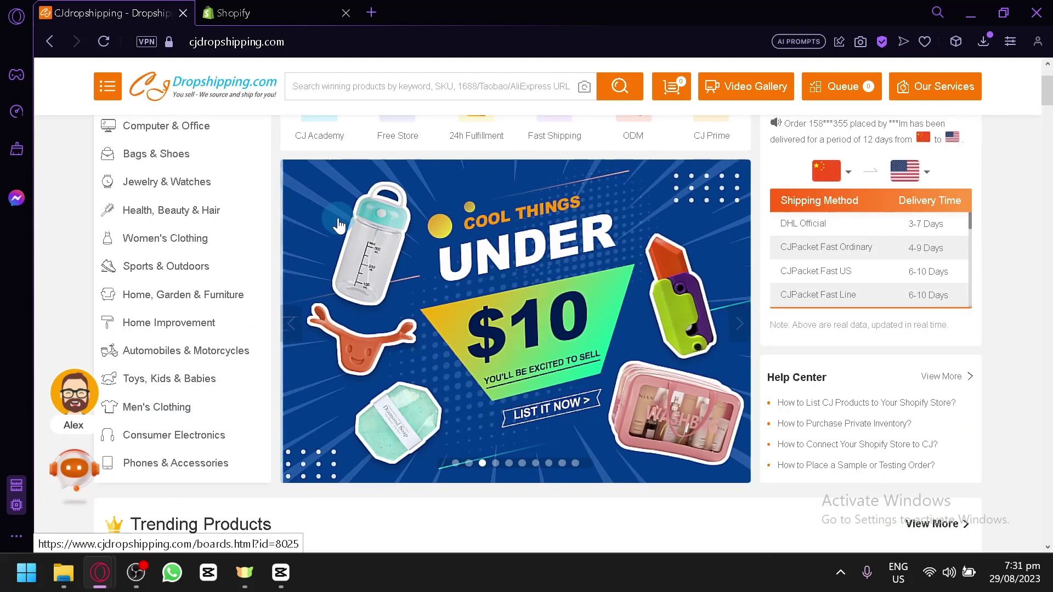
scroll(338, 225, up, 2)
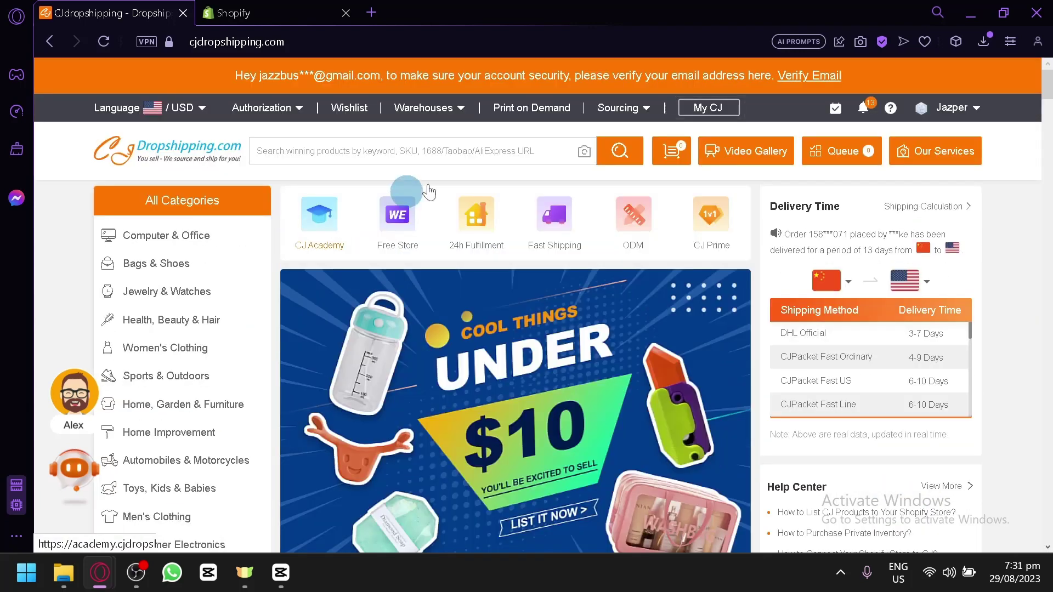
scroll(709, 118, up, 5)
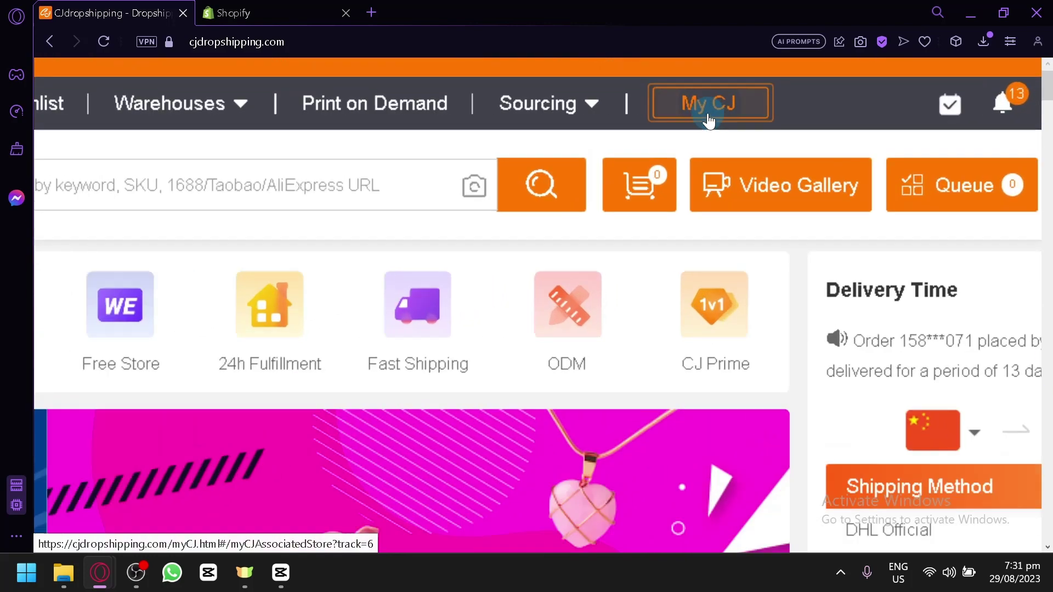
scroll(708, 113, down, 1)
scroll(708, 113, right, 1)
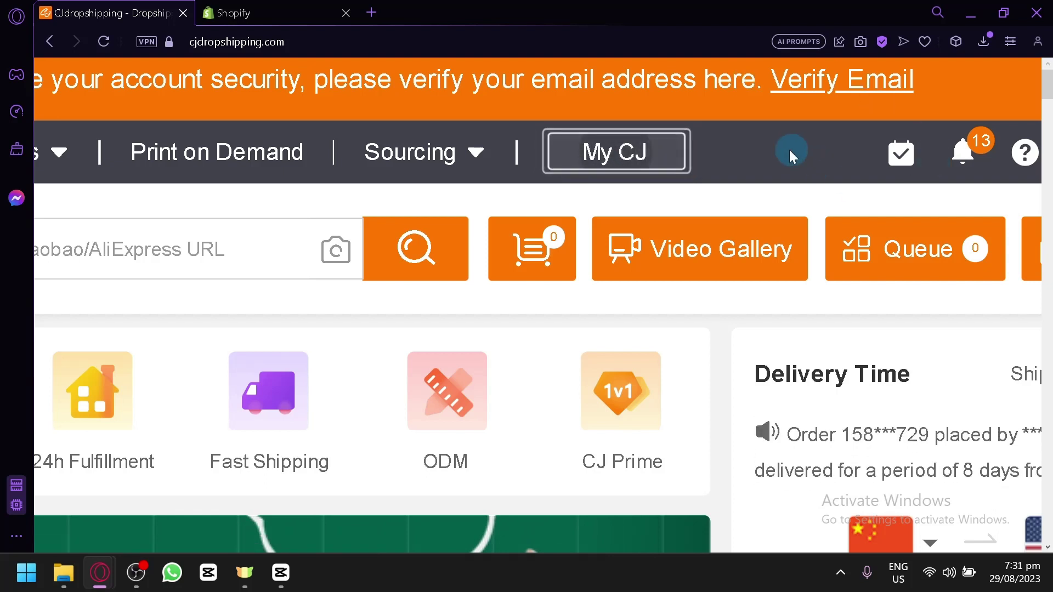
click(577, 158)
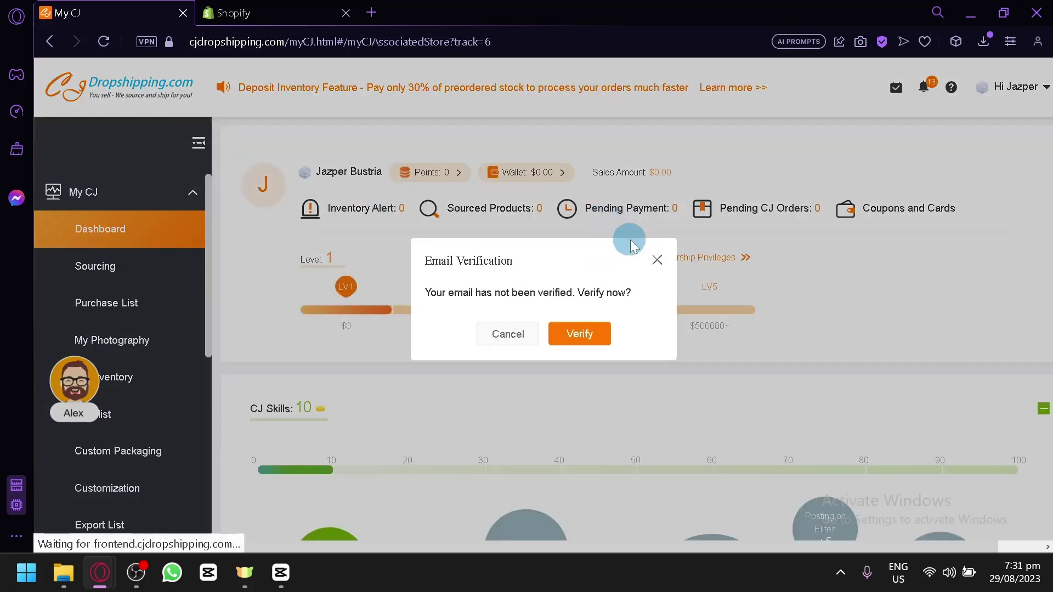
Dismiss the email verification prompt and move the agent avatar and chatbot widgets off the side menu.
click(657, 260)
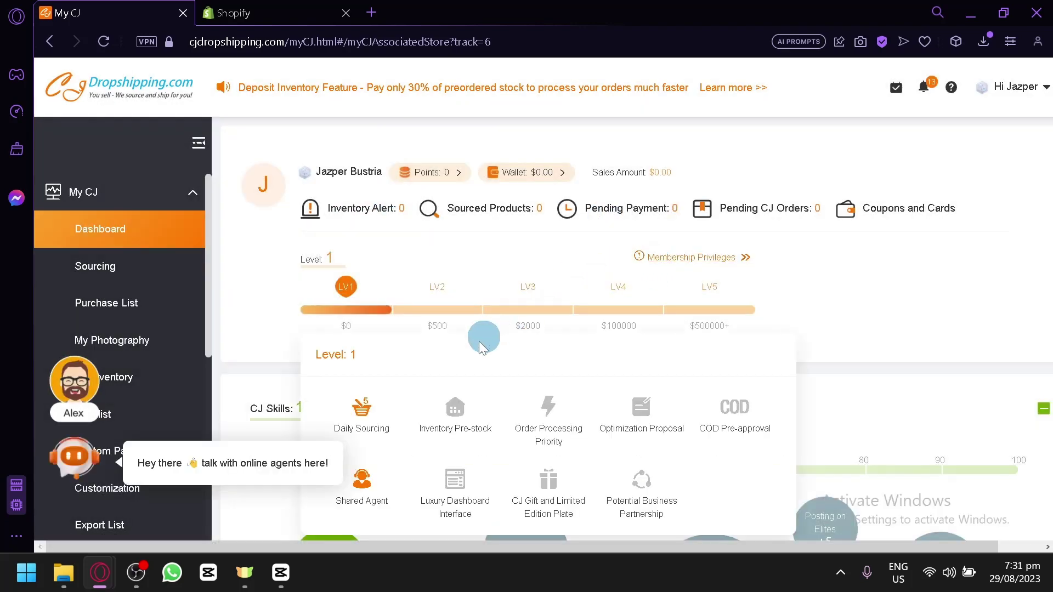
drag(83, 389, 999, 172)
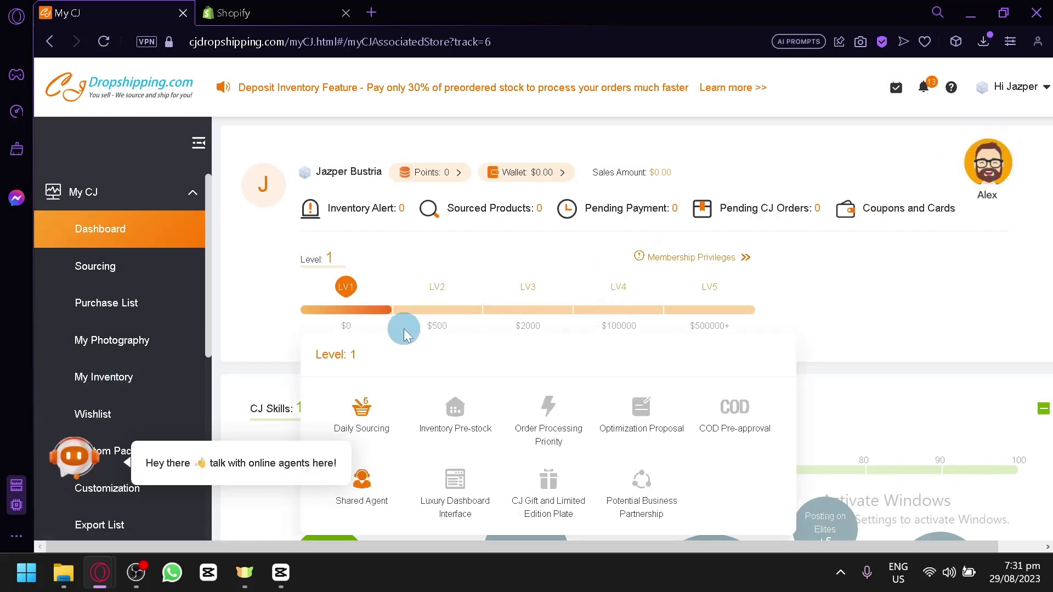
drag(91, 467, 417, 397)
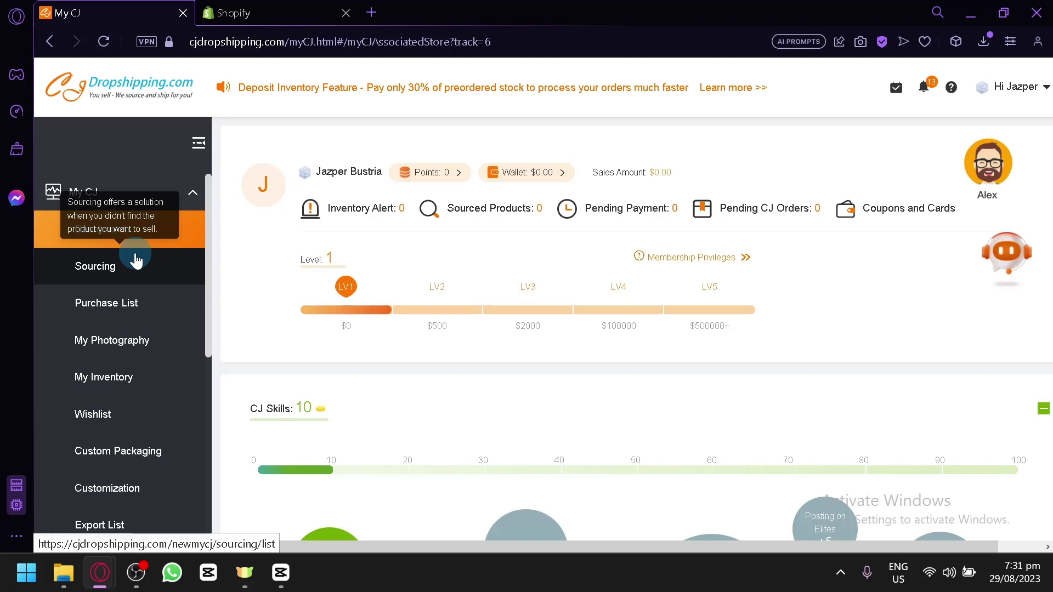
Look through the My CJ side menu entries, from Sourcing down to Export List, and the sections below.
scroll(136, 262, down, 2)
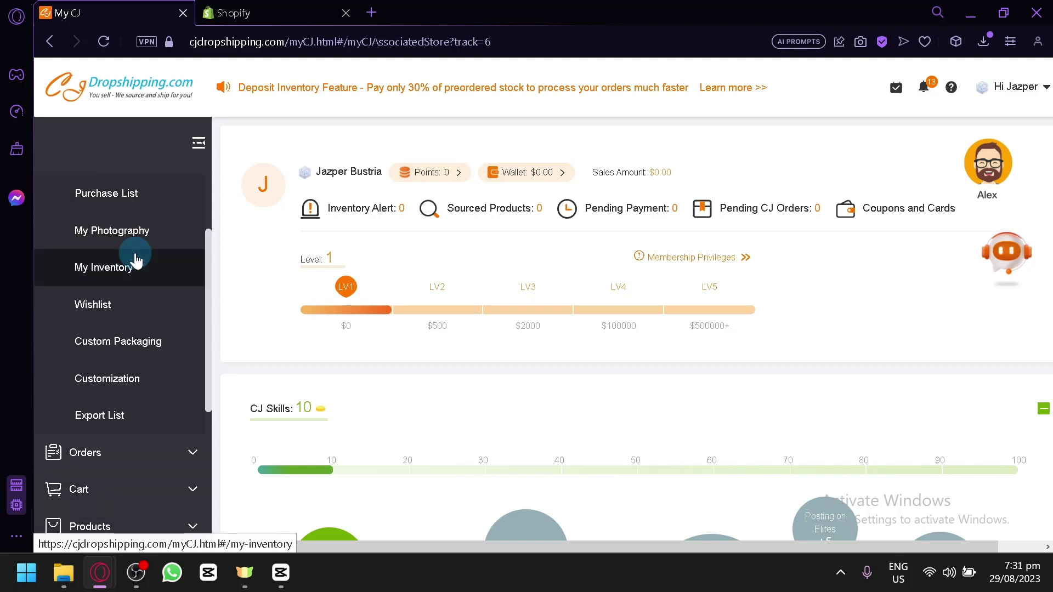
scroll(136, 262, up, 2)
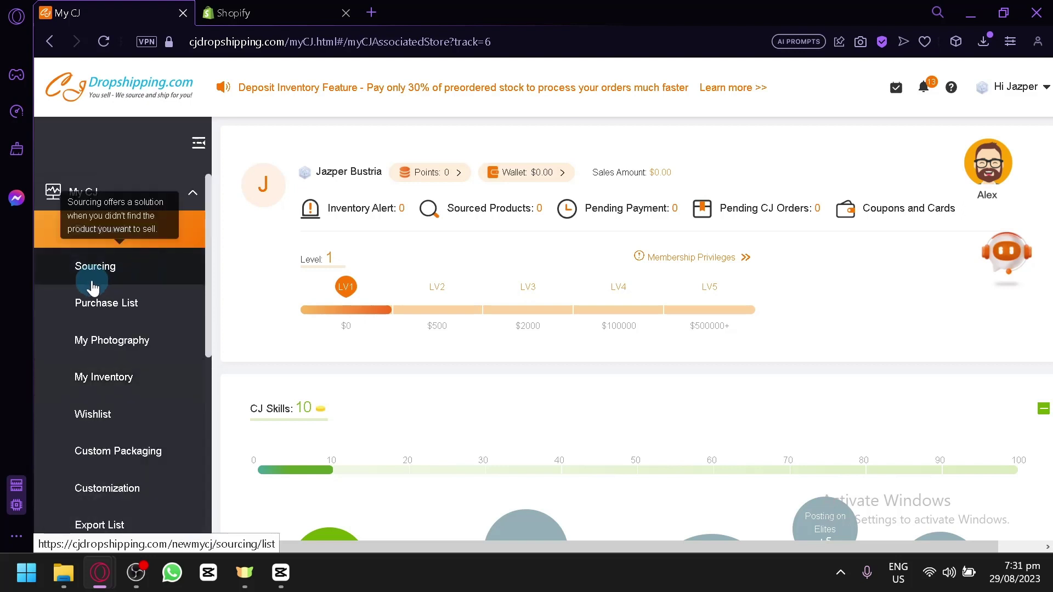
scroll(93, 283, up, 5)
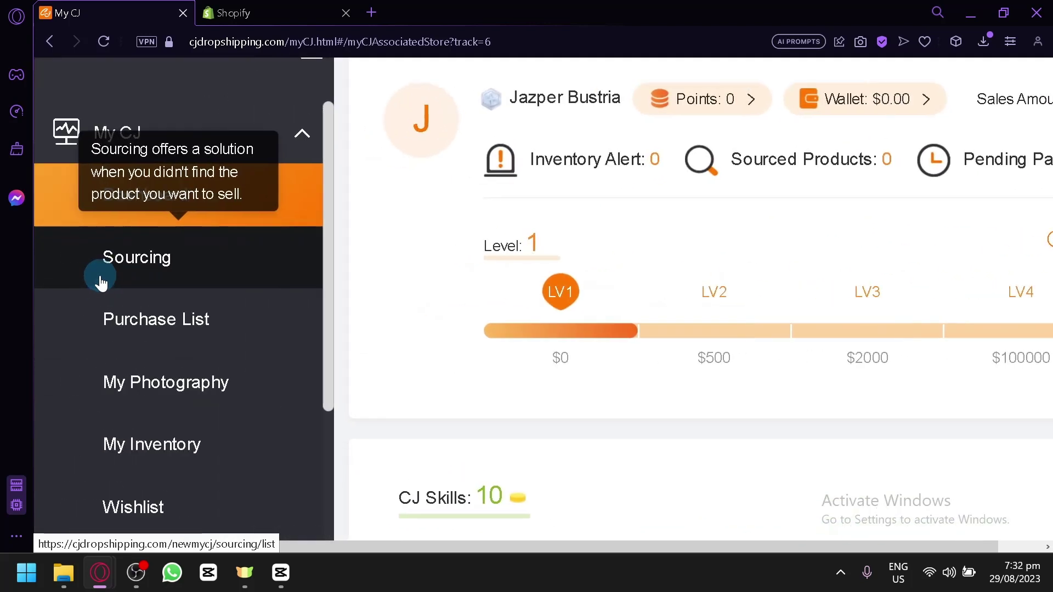
scroll(106, 279, down, 2)
scroll(164, 354, down, 2)
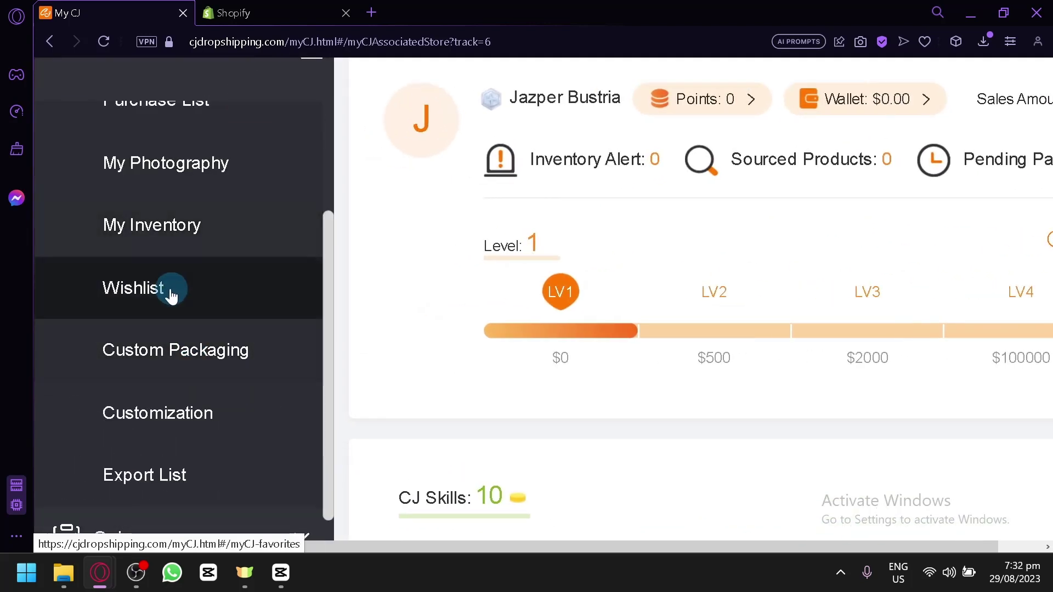
scroll(159, 354, down, 2)
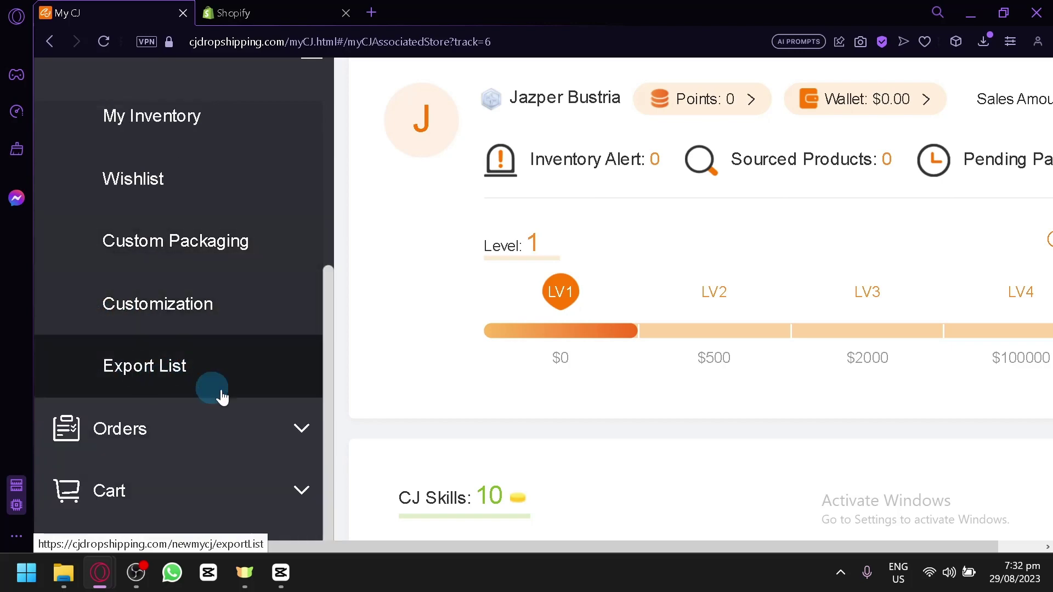
mouse_move(519, 345)
scroll(516, 341, down, 5)
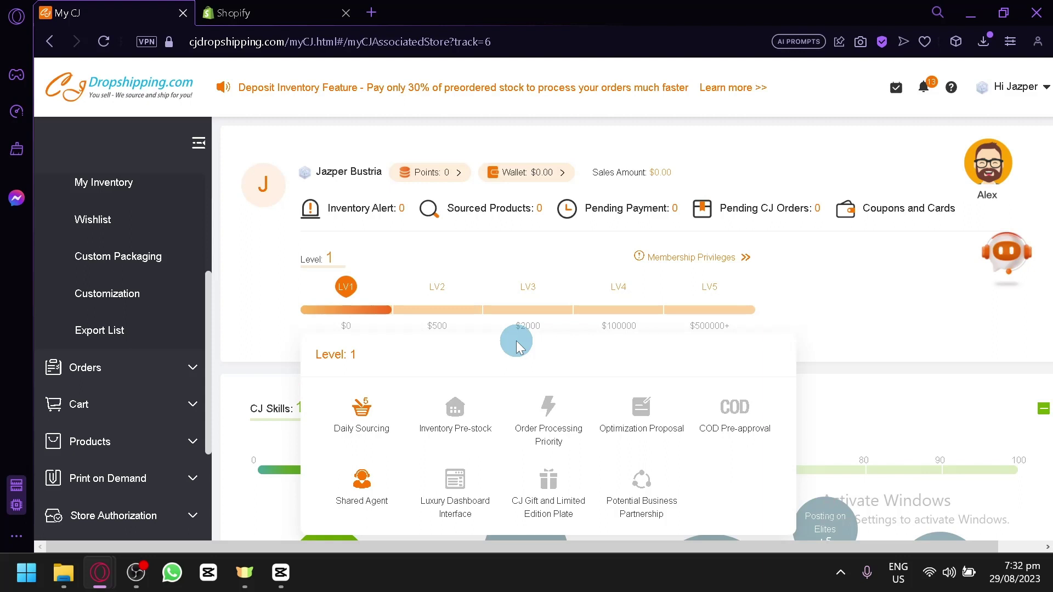
Collapse the My CJ section of the side menu and expand Store Authorization.
scroll(122, 287, up, 3)
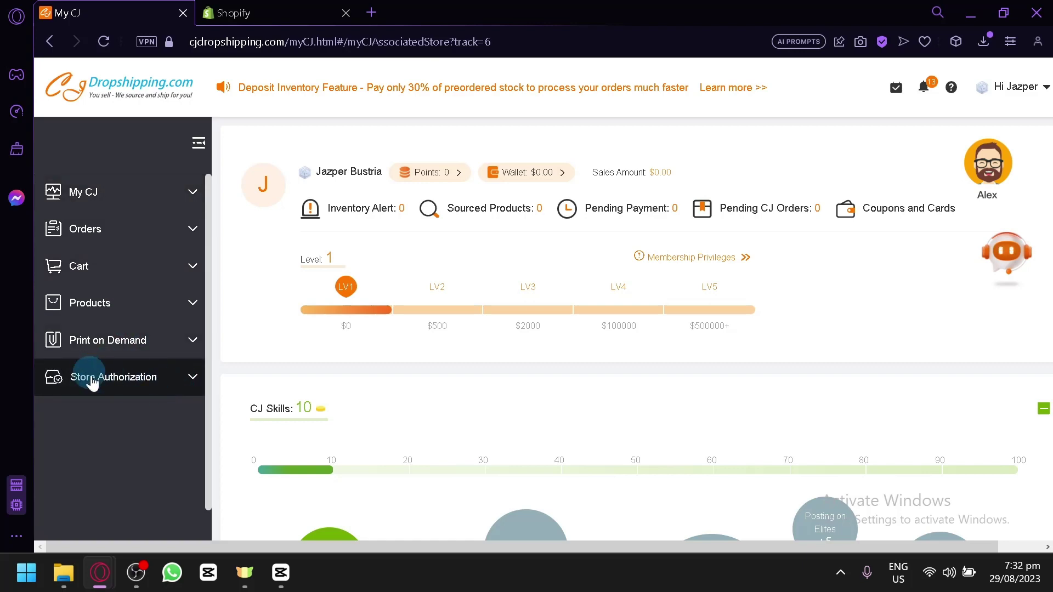
scroll(170, 395, up, 5)
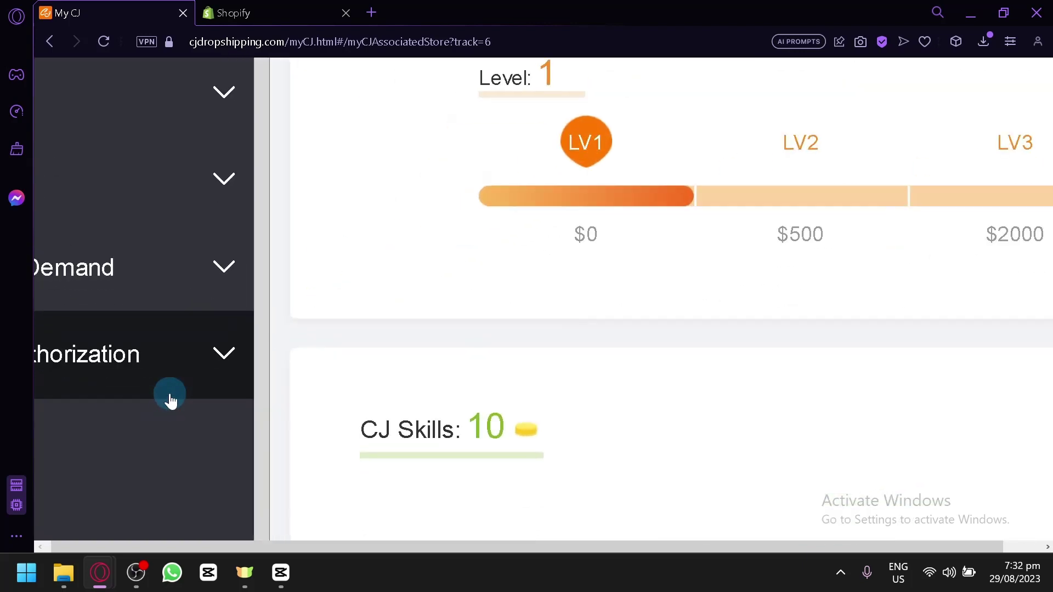
scroll(170, 395, left, 3)
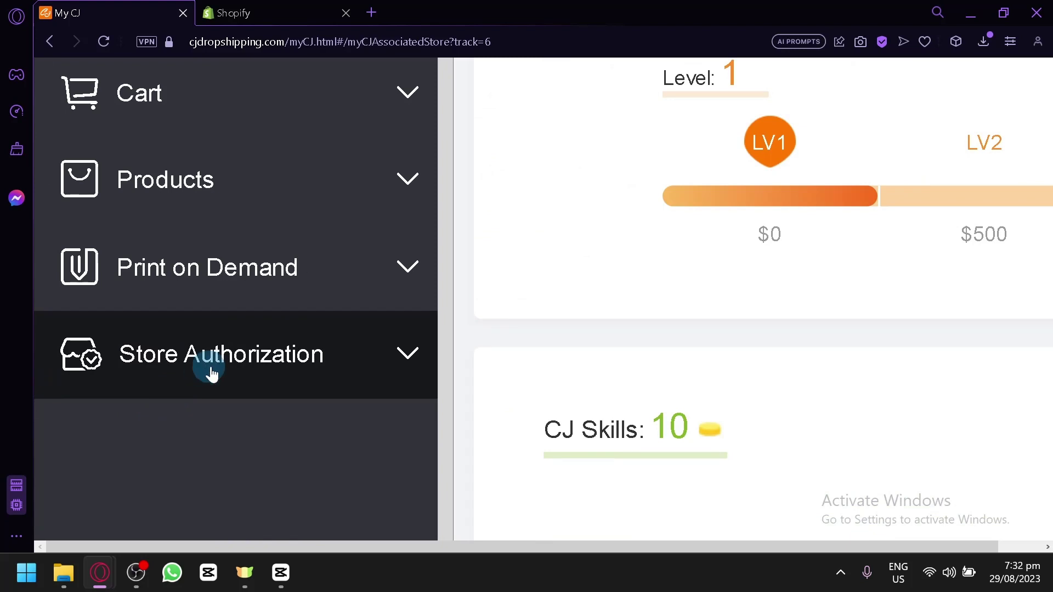
click(409, 354)
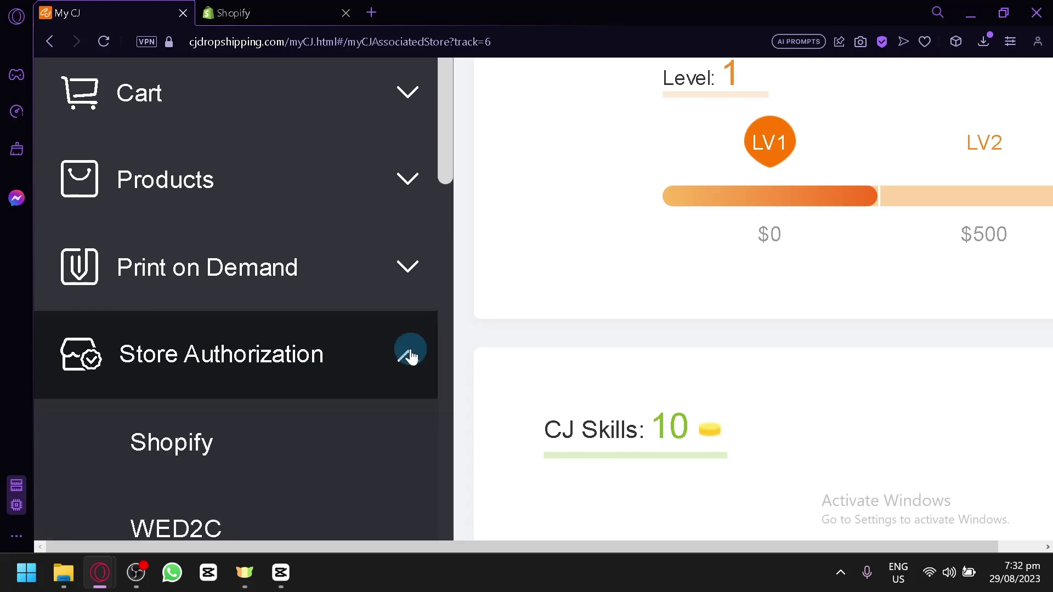
Review the store platforms listed under Store Authorization, from Shopify down to ShipStation.
scroll(411, 357, down, 4)
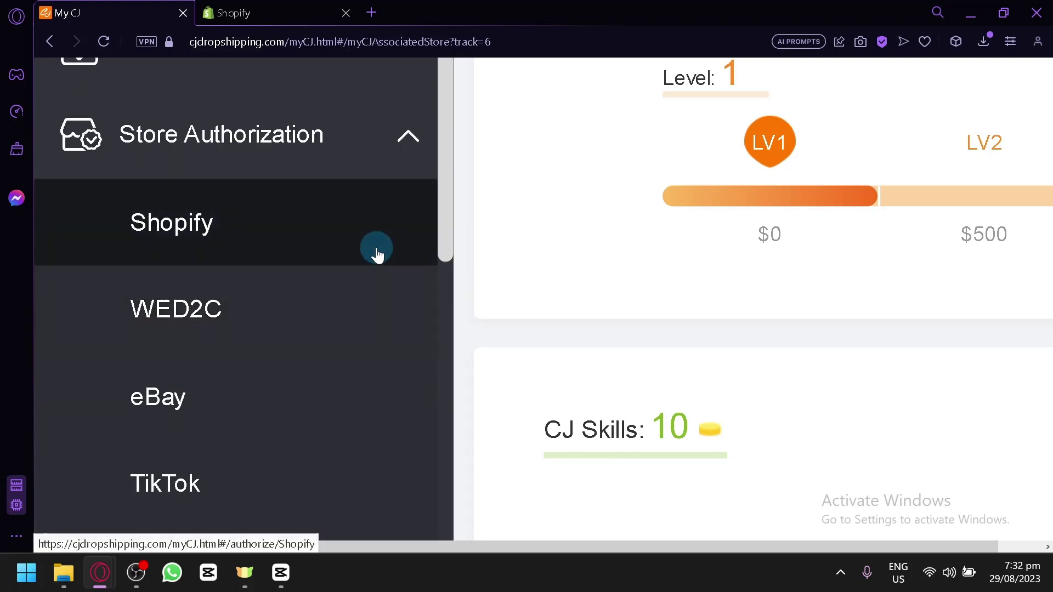
scroll(377, 255, down, 7)
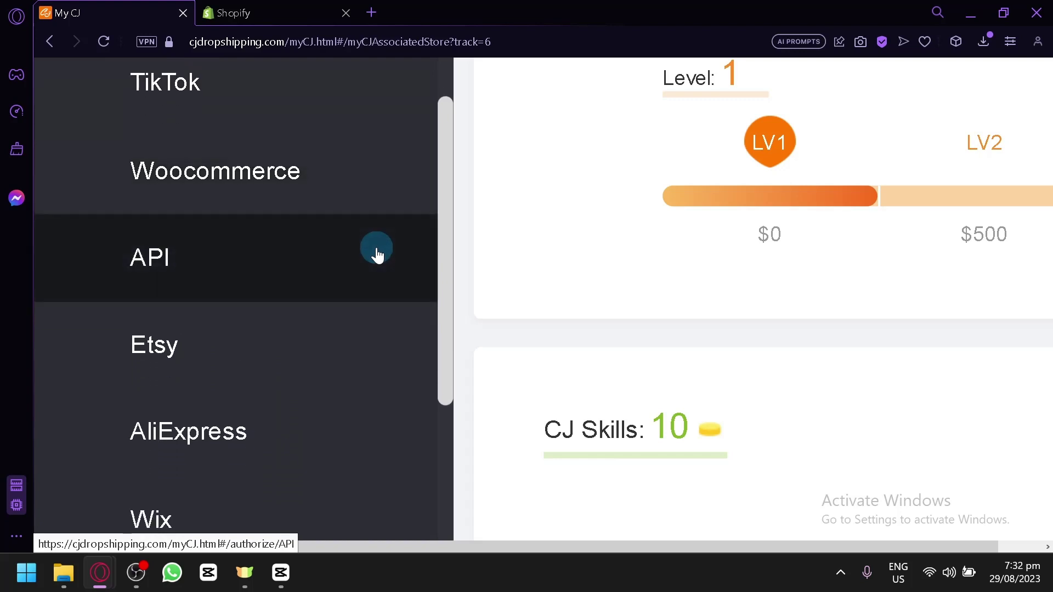
scroll(378, 255, down, 8)
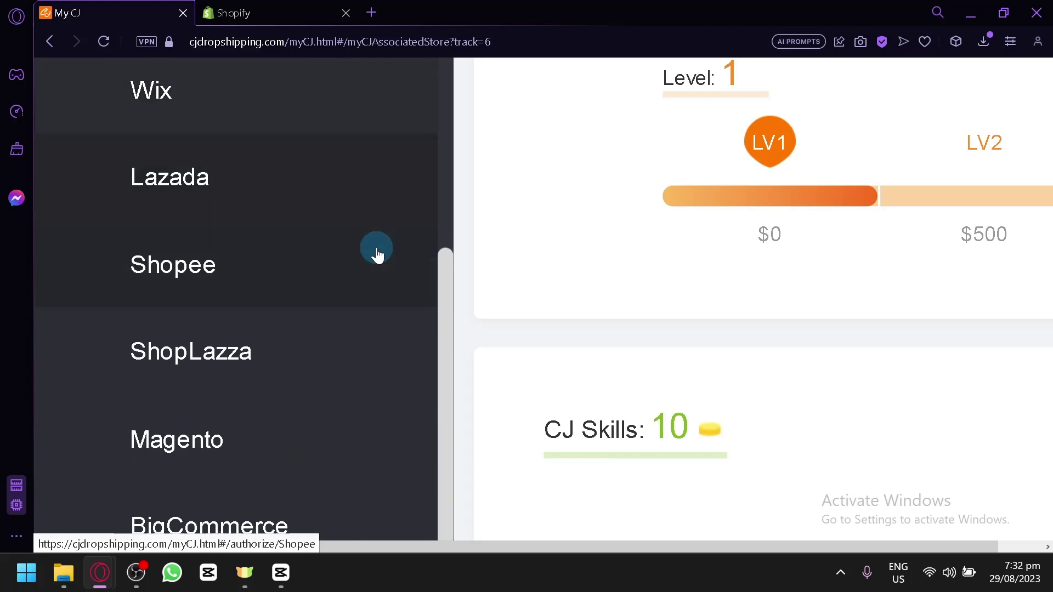
scroll(378, 255, down, 7)
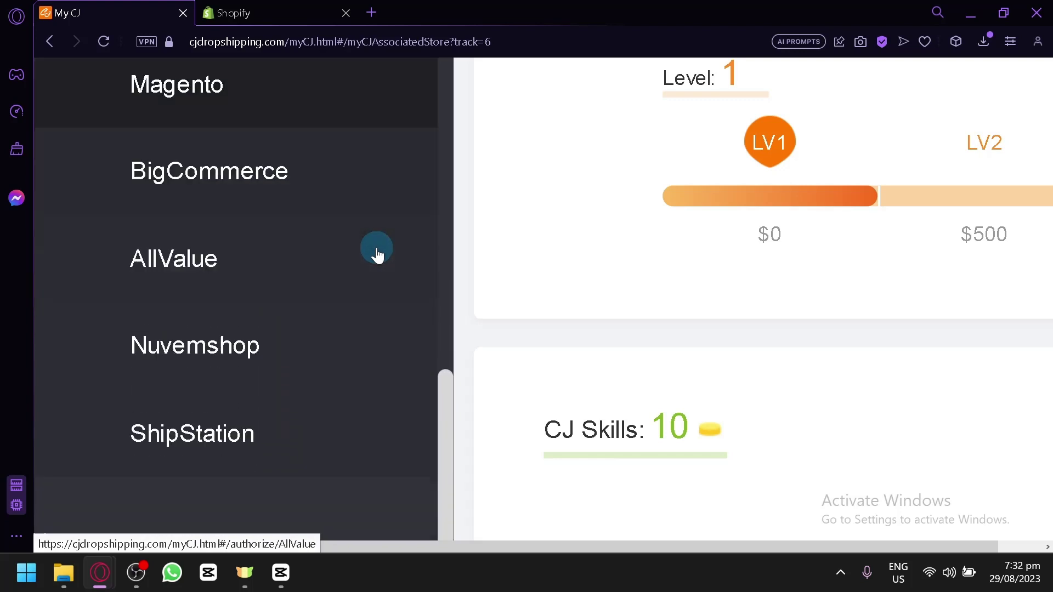
scroll(377, 255, down, 2)
scroll(378, 256, up, 15)
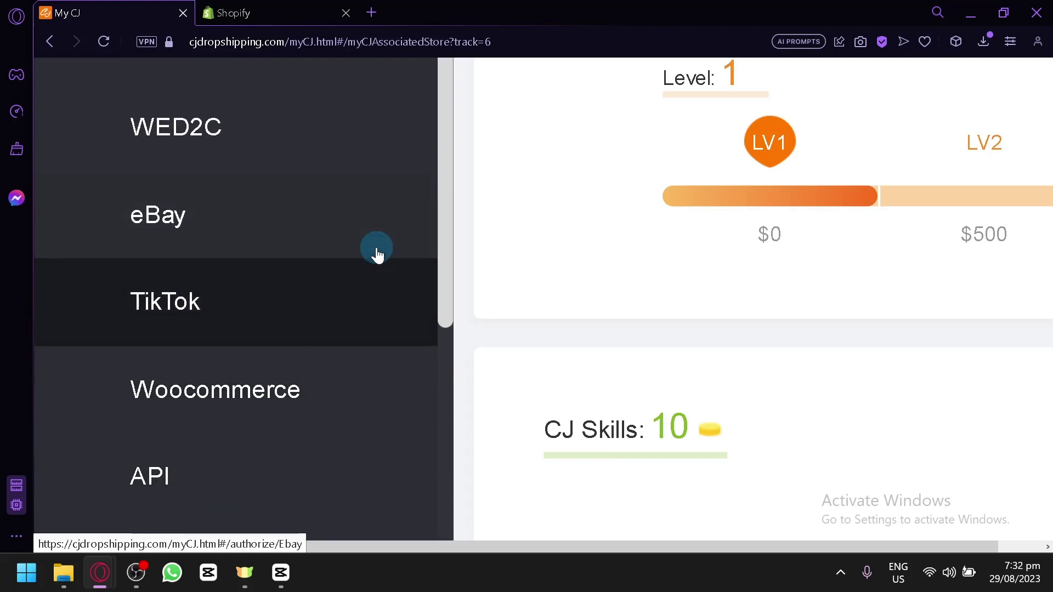
scroll(378, 256, up, 7)
scroll(377, 255, down, 3)
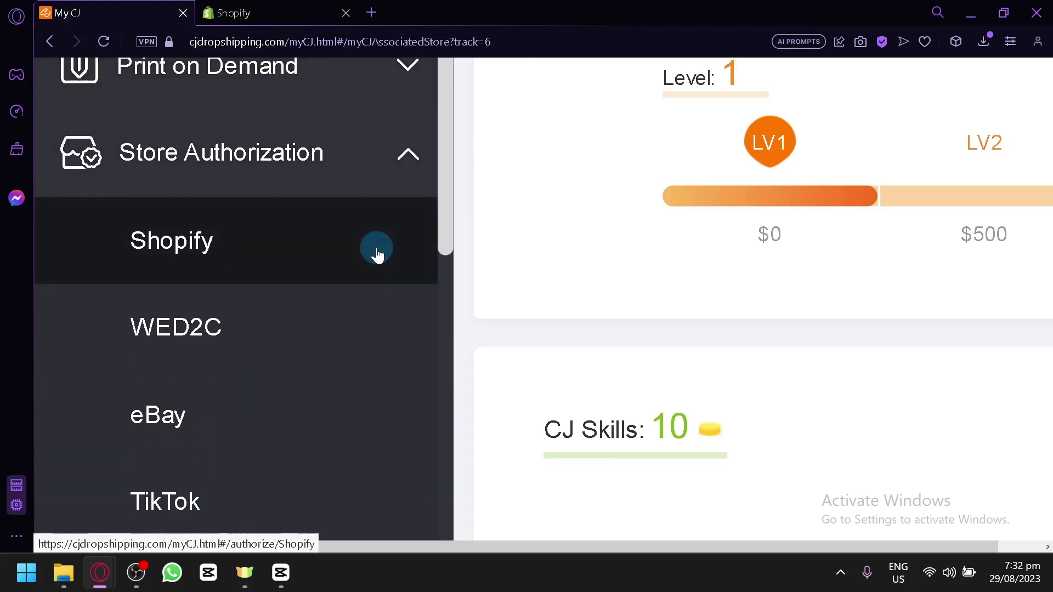
Open the Shopify authorization page and start adding a store.
click(169, 230)
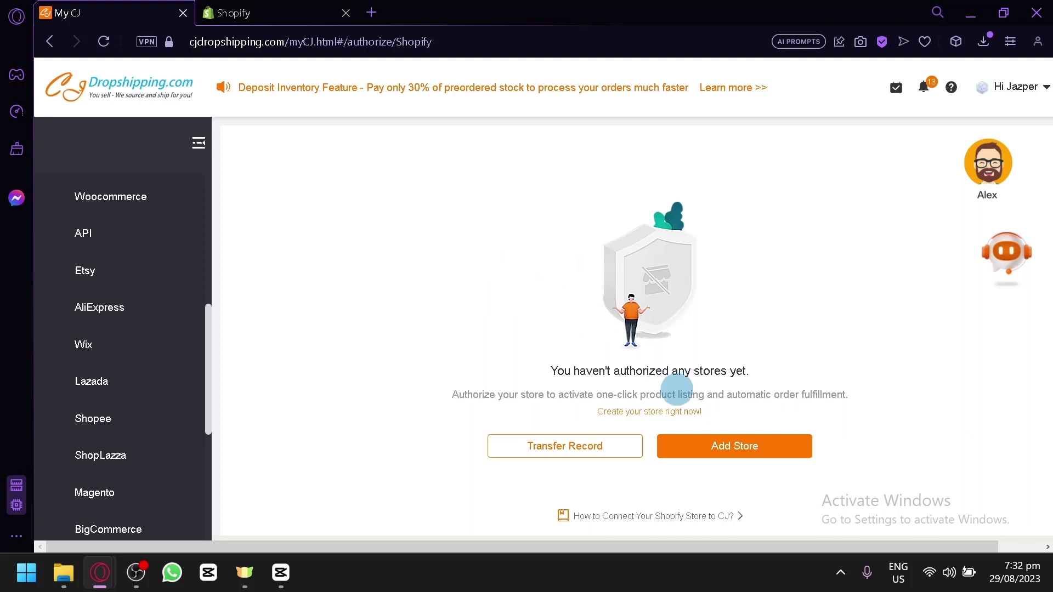
scroll(726, 354, up, 3)
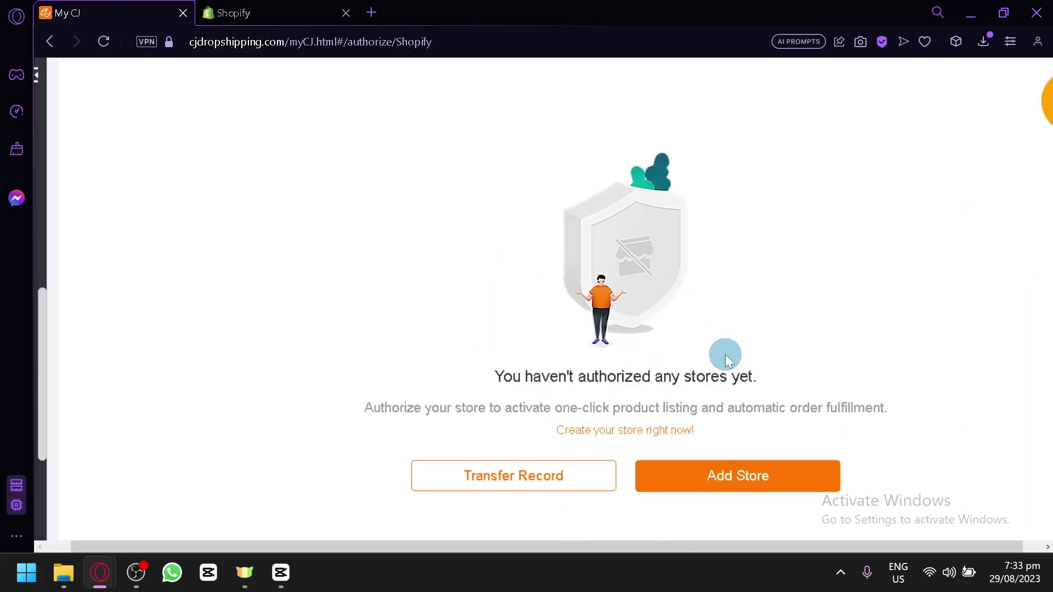
scroll(725, 355, down, 1)
scroll(725, 354, right, 1)
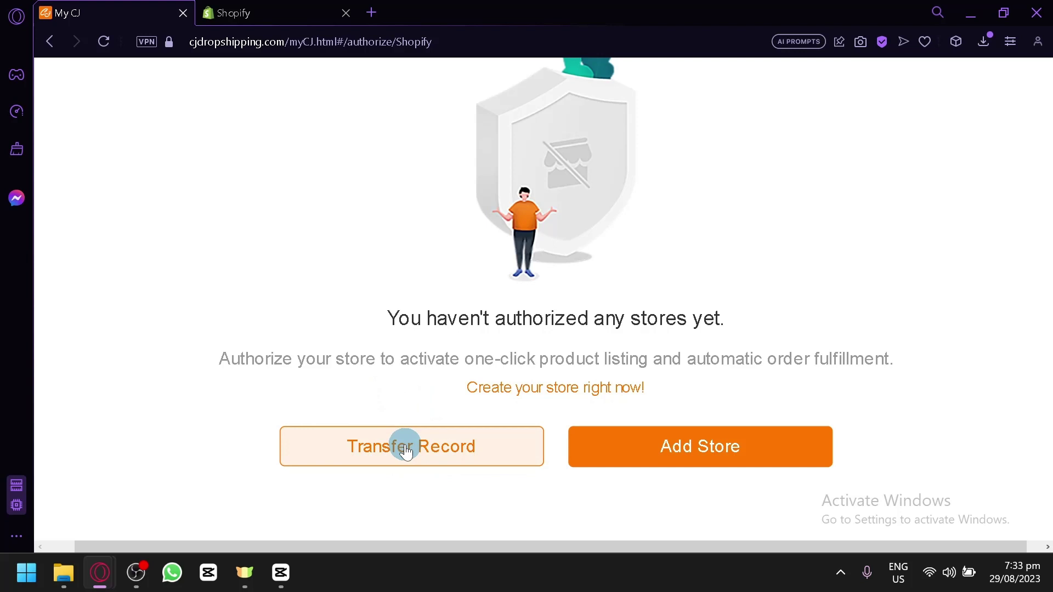
click(712, 446)
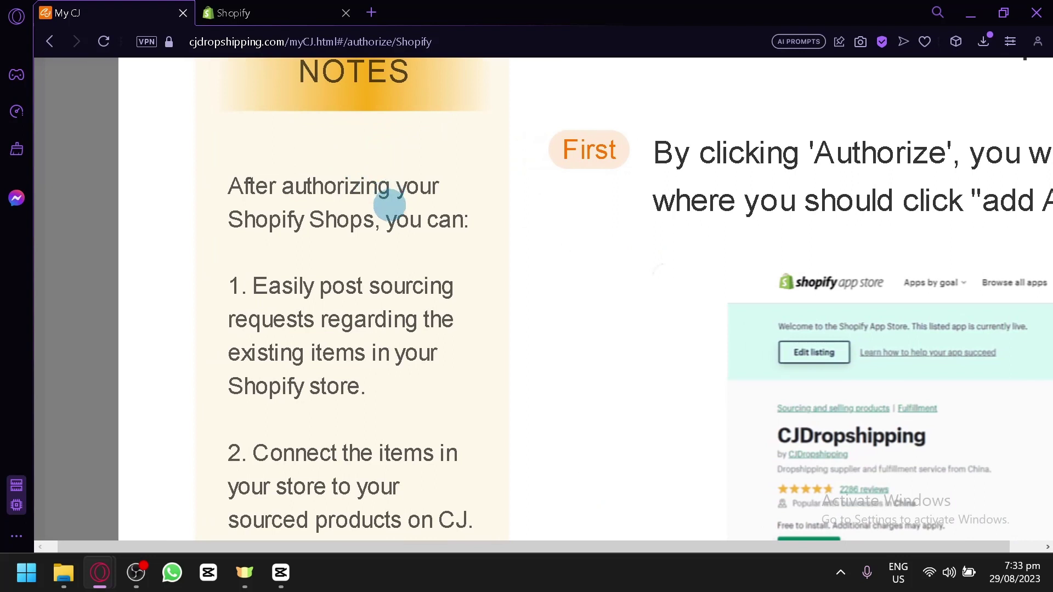
Read the notes on what authorizing Shopify shops allows, covering sourcing requests, item connection and order syncing.
scroll(333, 243, down, 2)
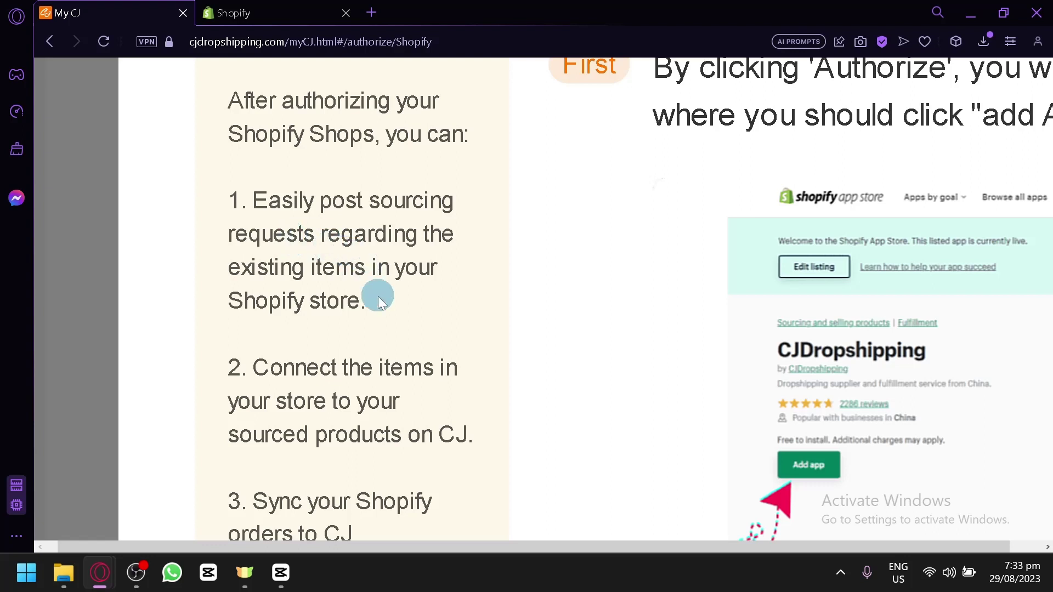
scroll(381, 301, down, 3)
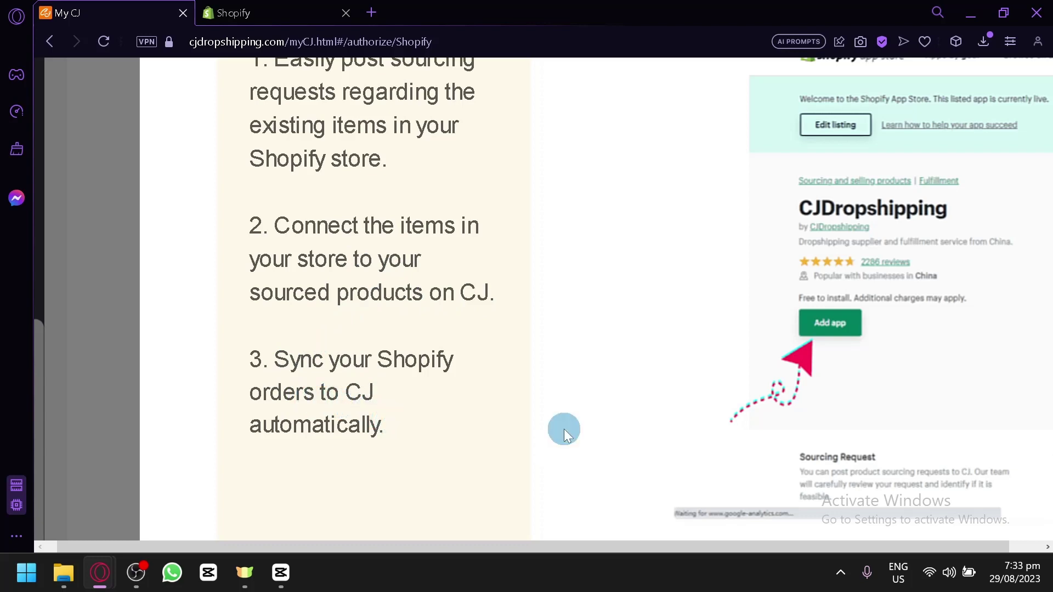
scroll(565, 433, right, 5)
scroll(719, 363, right, 5)
scroll(719, 364, up, 3)
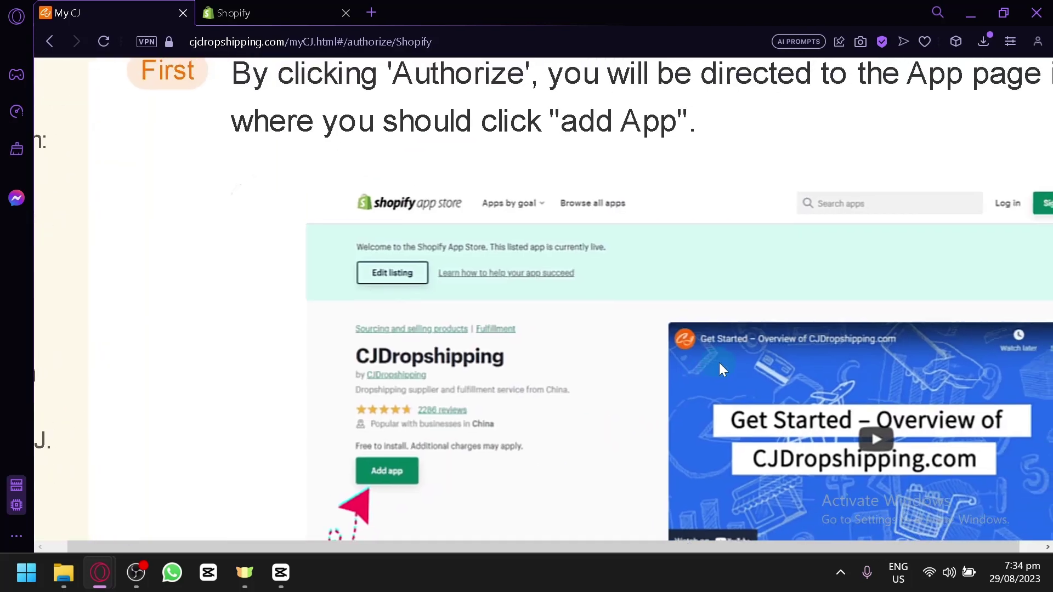
scroll(720, 363, down, 5)
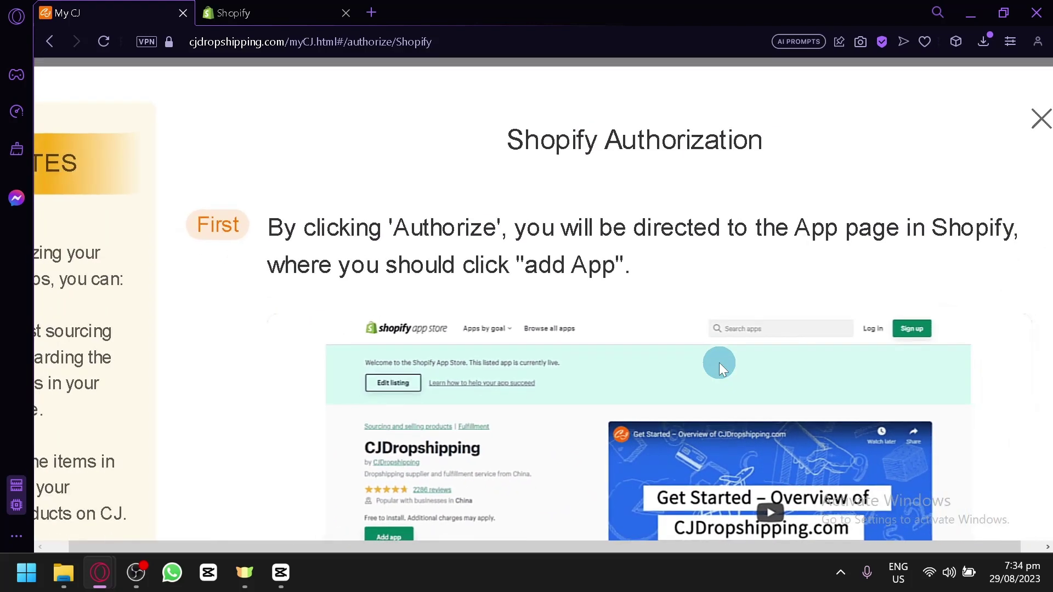
Review the Shopify Authorization instructions from First to At last and start the authorization.
scroll(719, 363, right, 2)
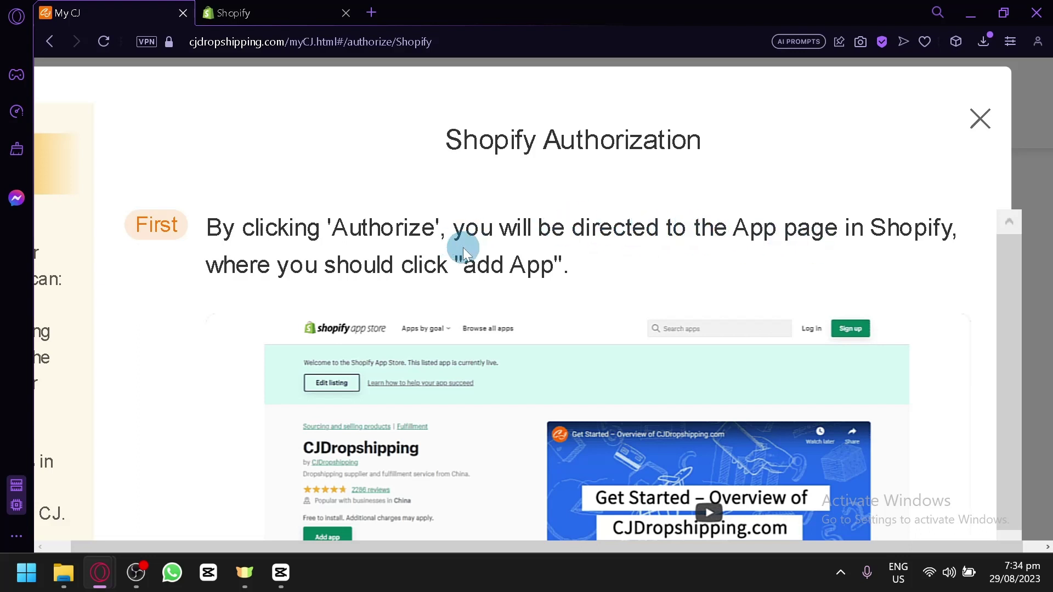
scroll(463, 252, down, 1)
scroll(464, 253, up, 1)
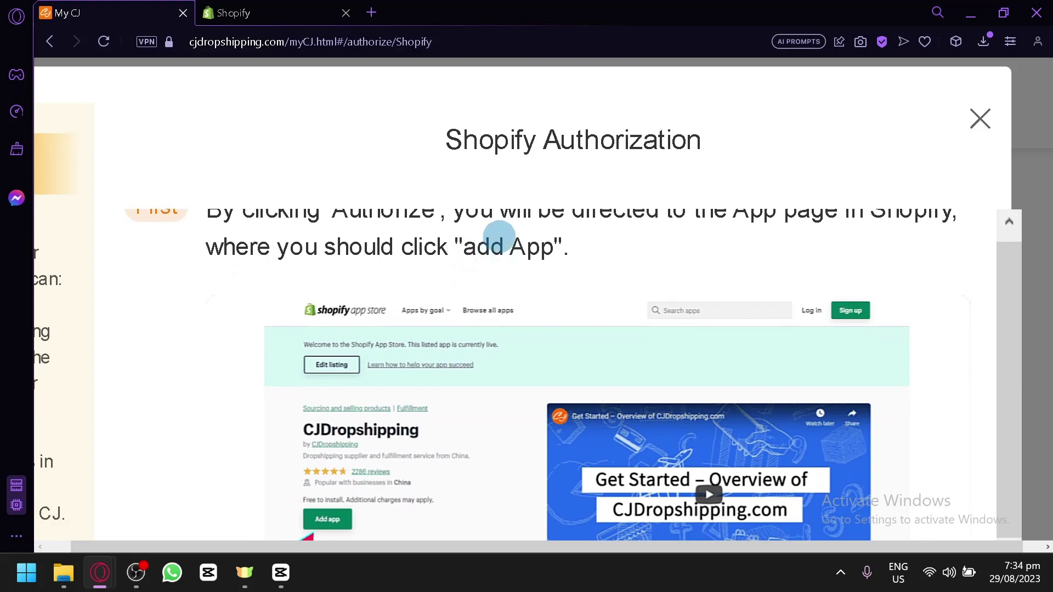
scroll(594, 320, down, 8)
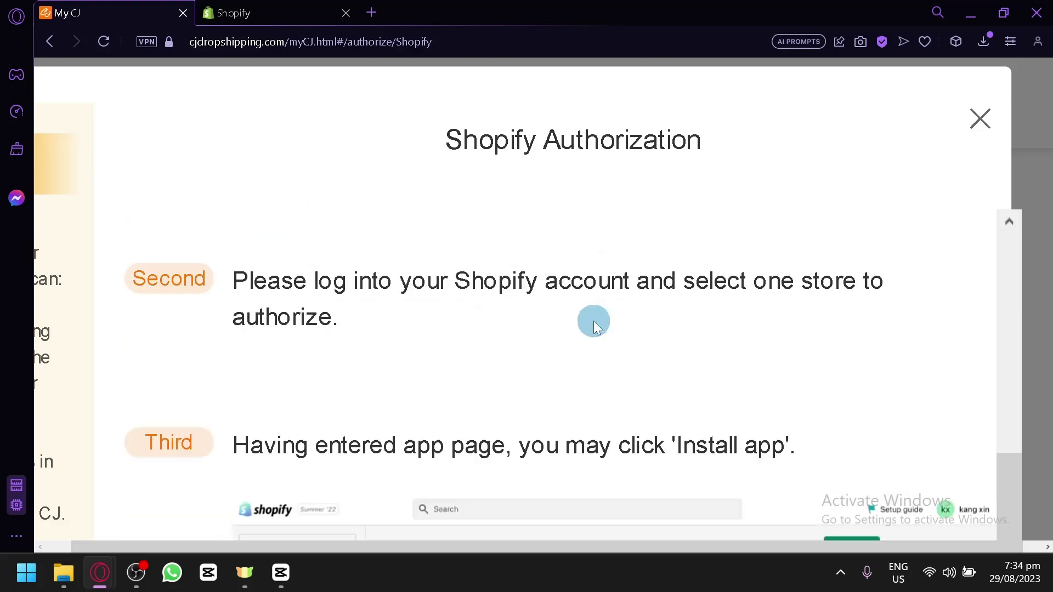
scroll(593, 321, up, 1)
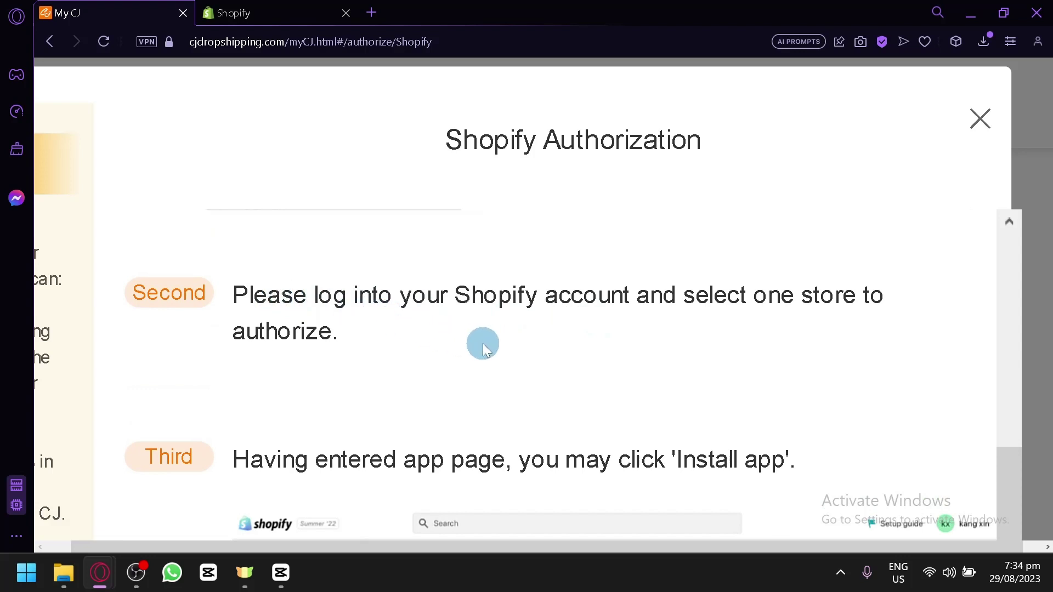
scroll(483, 344, down, 3)
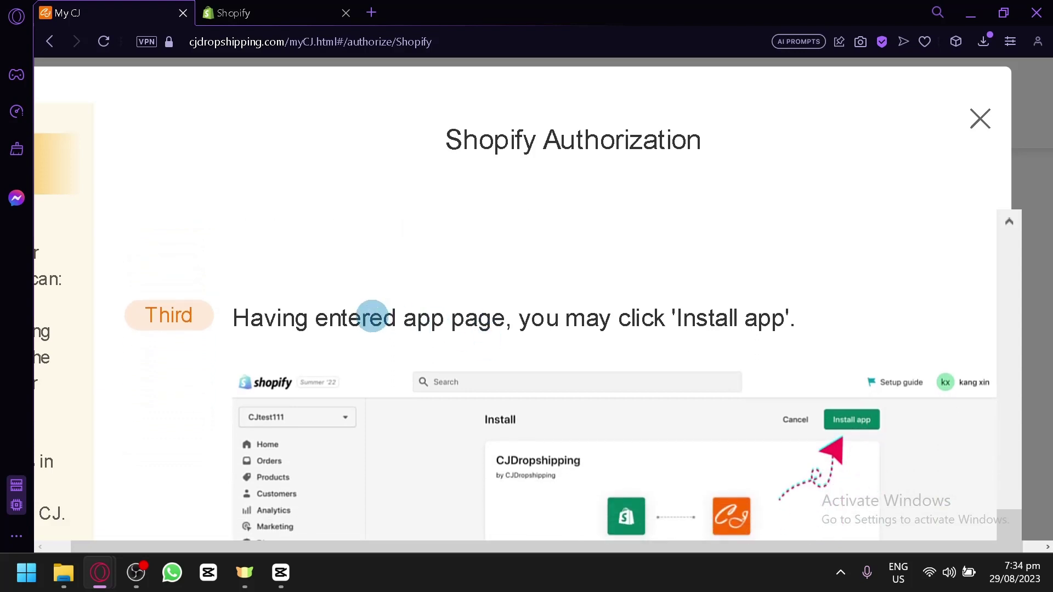
scroll(571, 344, down, 1)
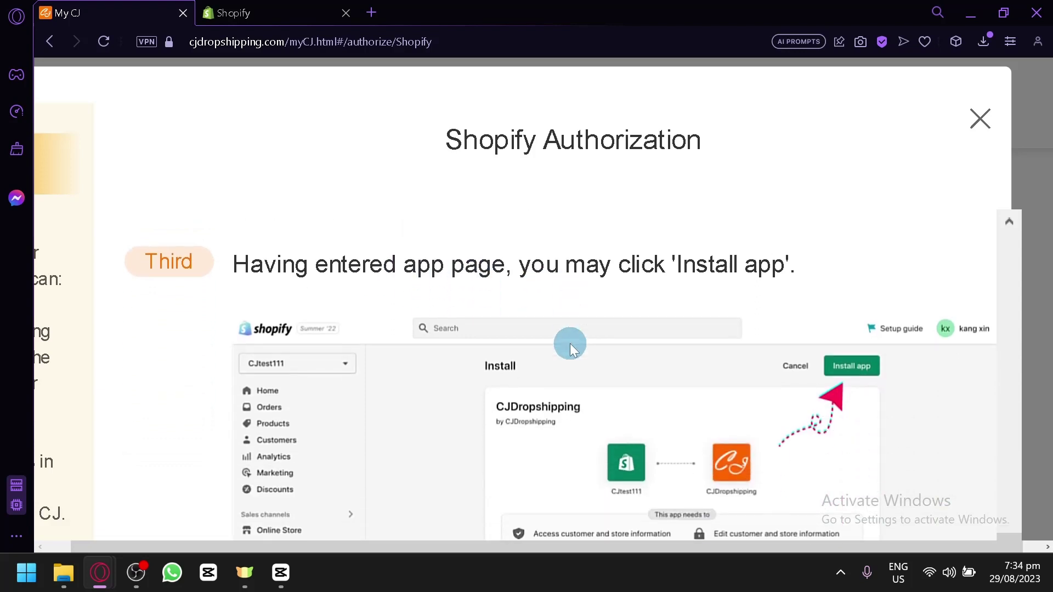
scroll(797, 343, down, 7)
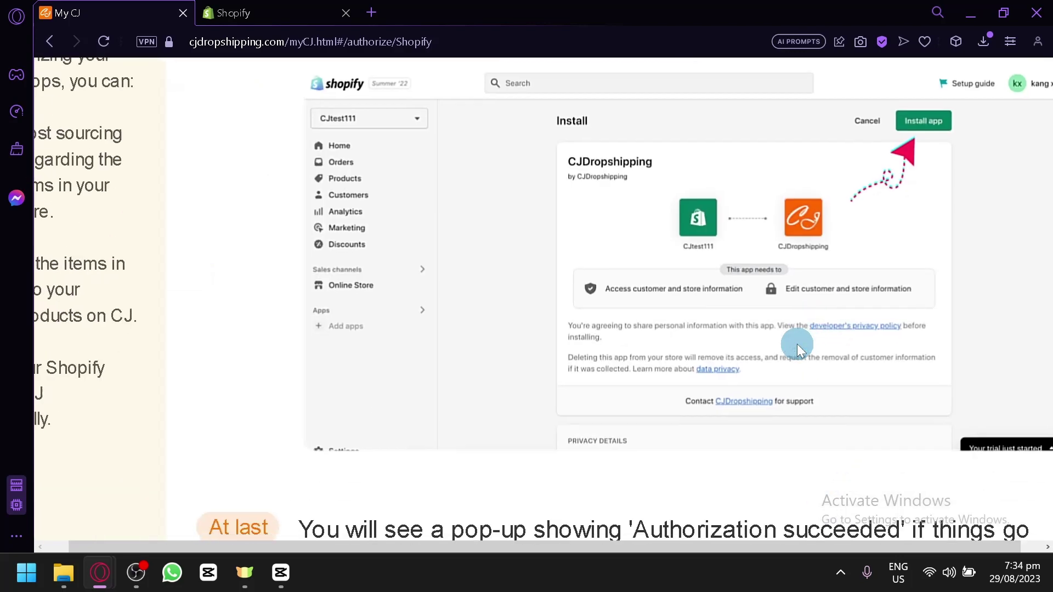
scroll(798, 344, down, 4)
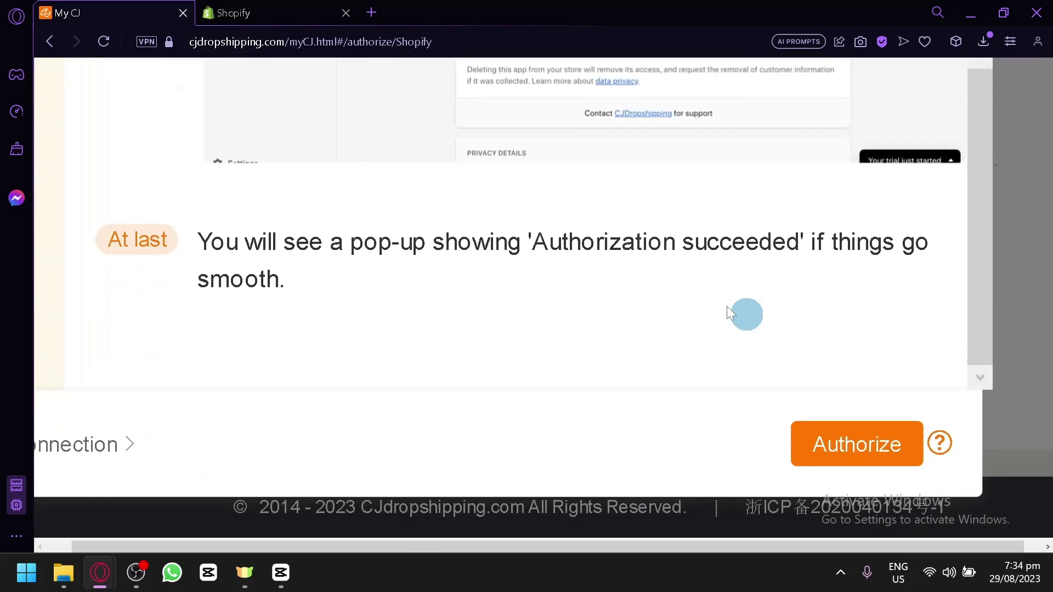
click(812, 456)
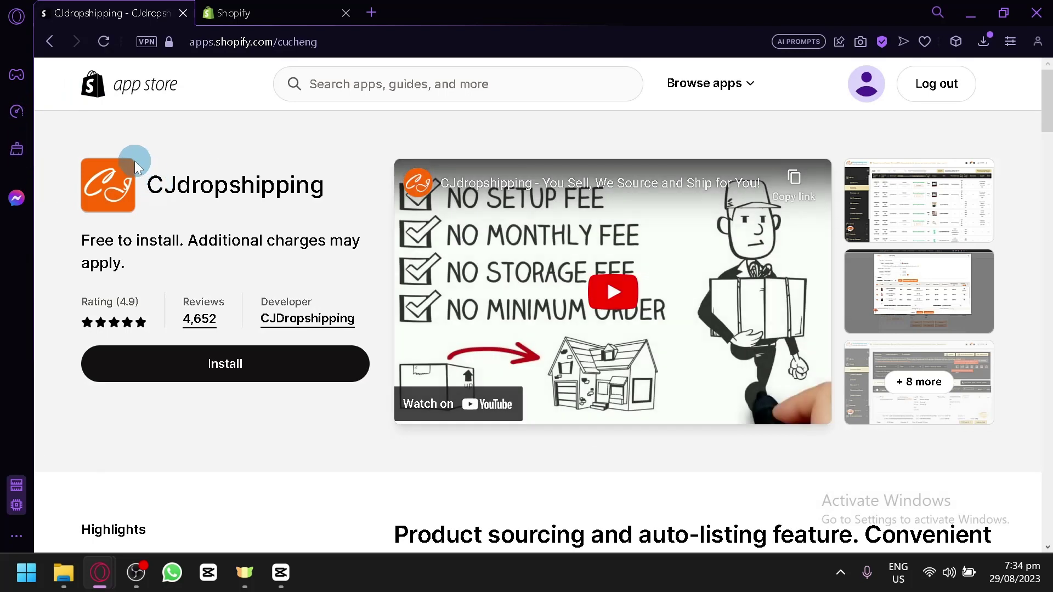
Examine the CJdropshipping app listing's description, feature checklist and supported platforms.
scroll(839, 371, down, 7)
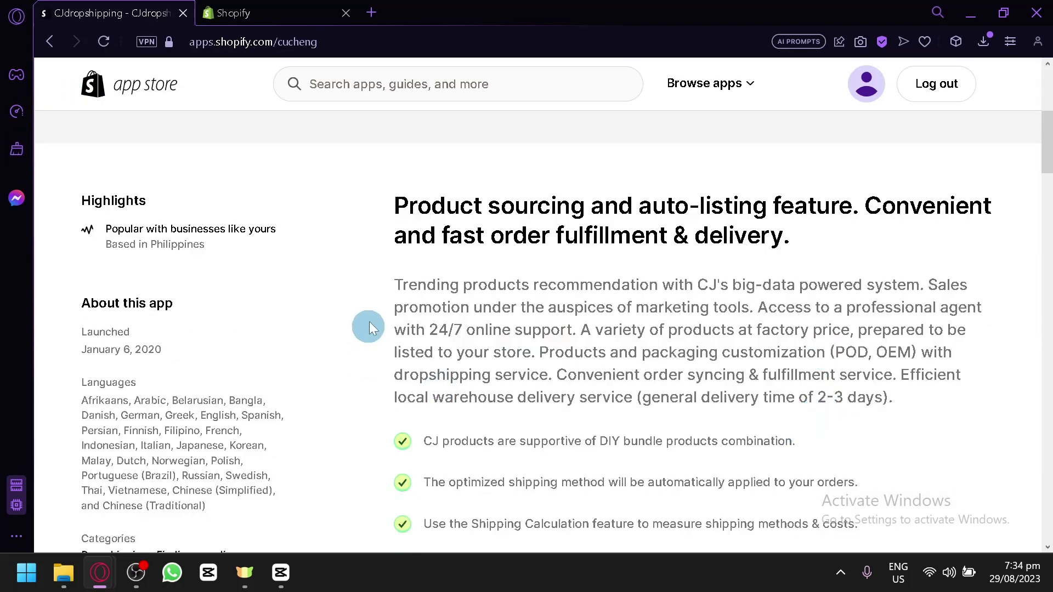
scroll(447, 244, down, 4)
scroll(435, 242, up, 2)
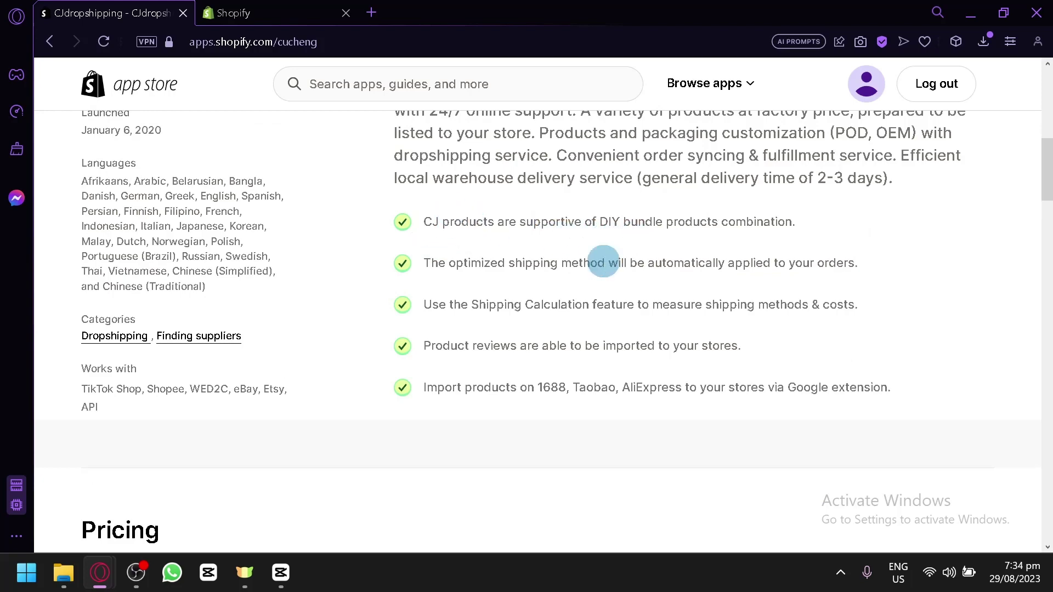
scroll(603, 261, up, 5)
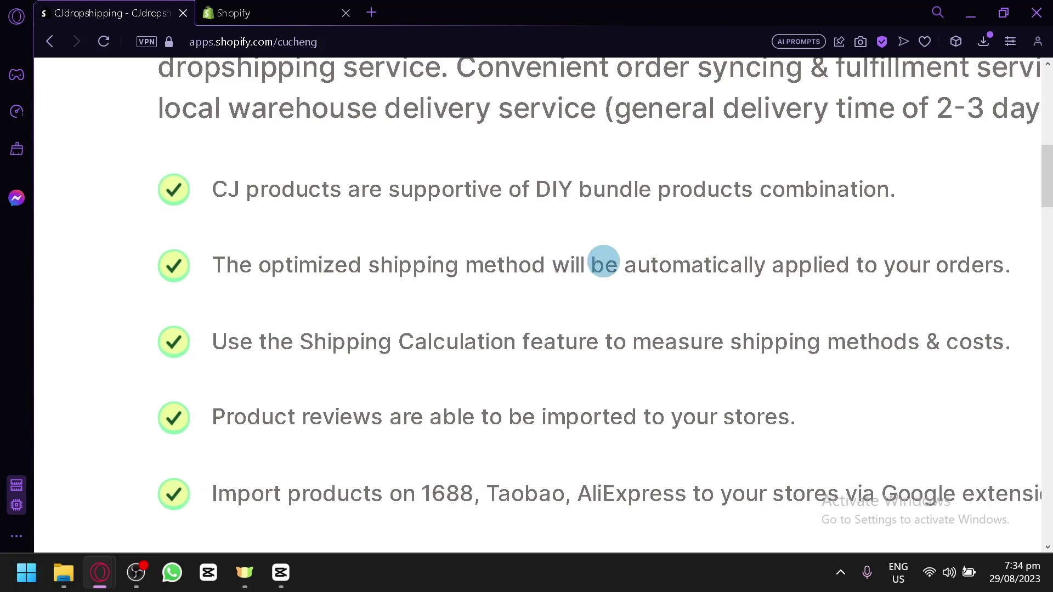
scroll(603, 261, right, 3)
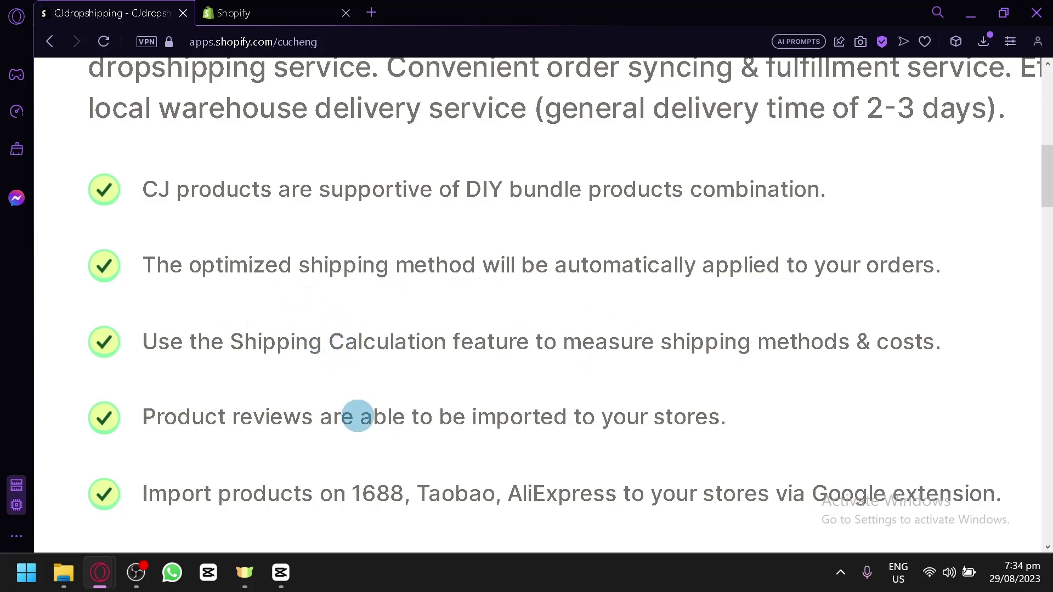
scroll(357, 416, down, 2)
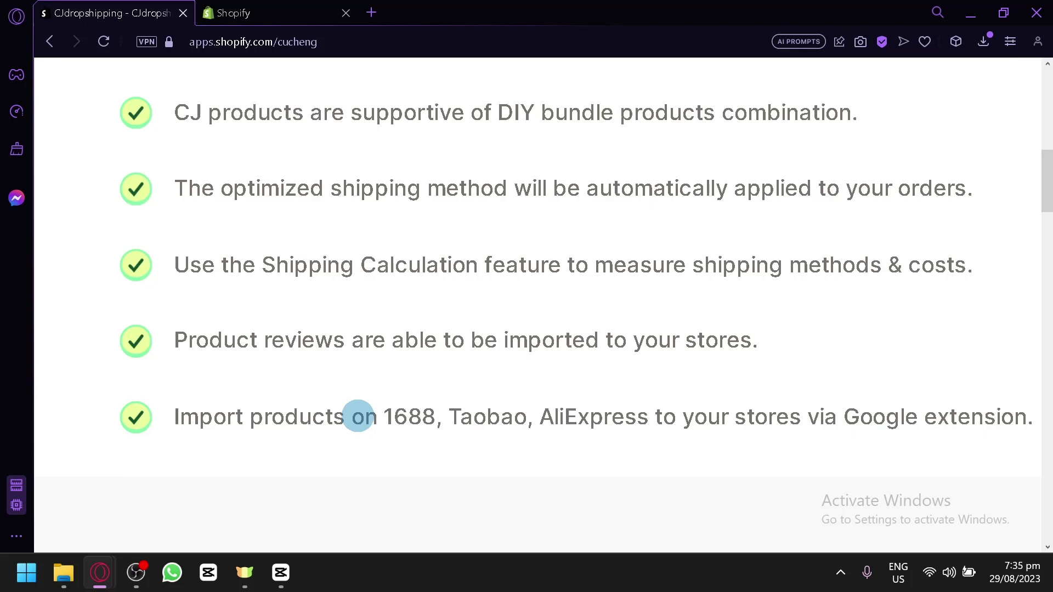
scroll(570, 479, right, 1)
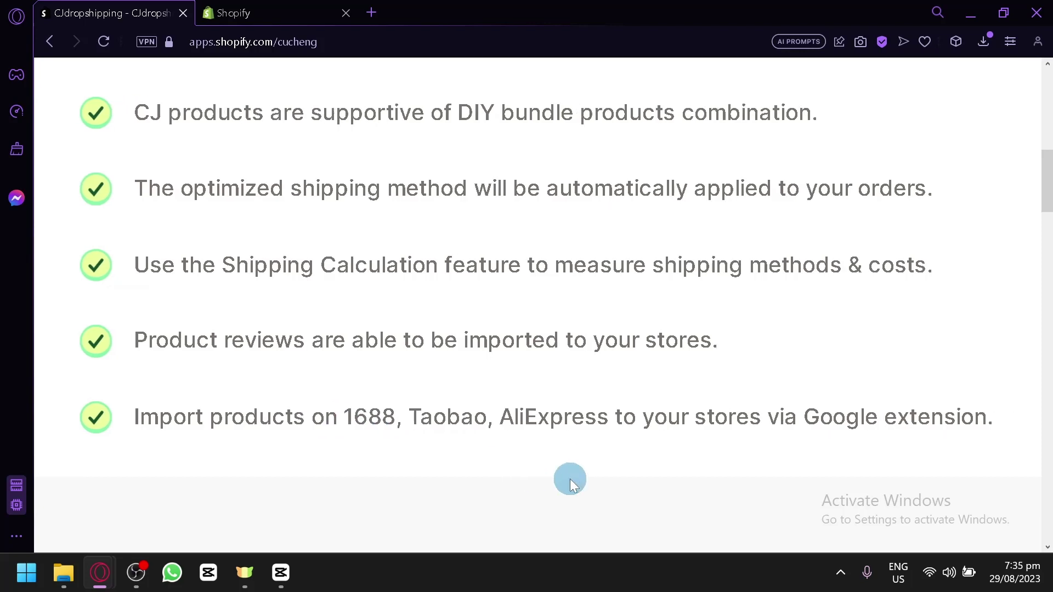
scroll(570, 479, down, 5)
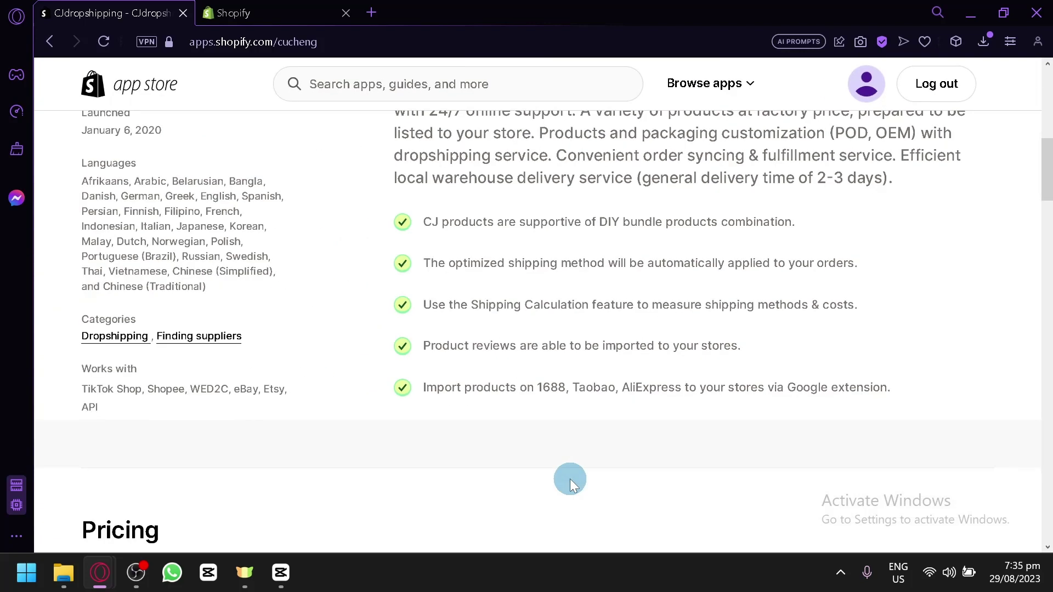
scroll(571, 479, up, 5)
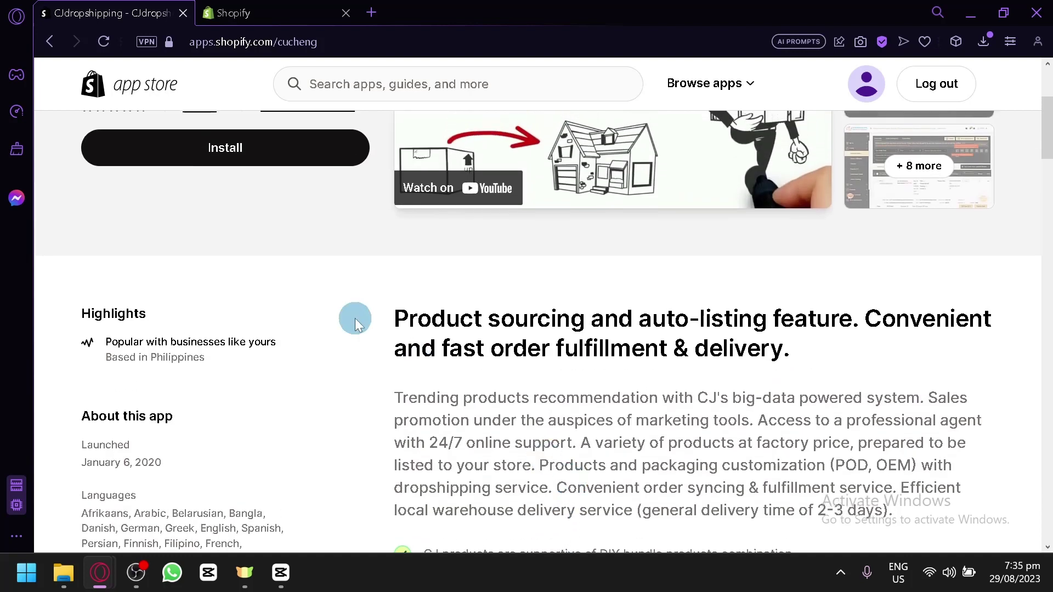
Start installing the CJdropshipping app from its Shopify App Store listing.
scroll(355, 318, up, 3)
scroll(198, 329, up, 3)
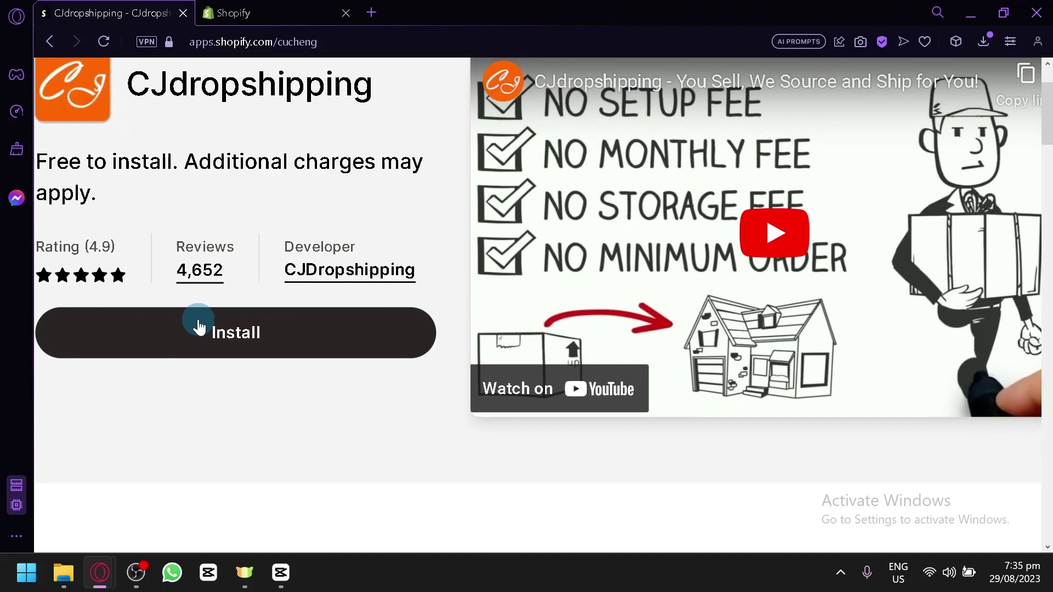
click(247, 340)
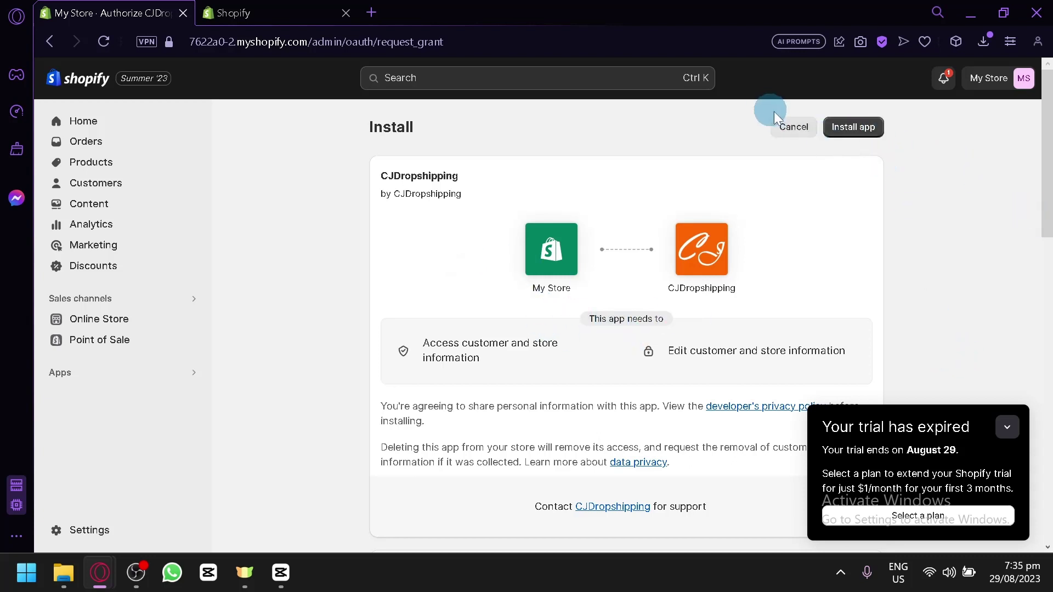
Approve the installation of the CJDropshipping app on My Store.
scroll(828, 142, up, 5)
scroll(827, 142, right, 1)
scroll(827, 143, up, 2)
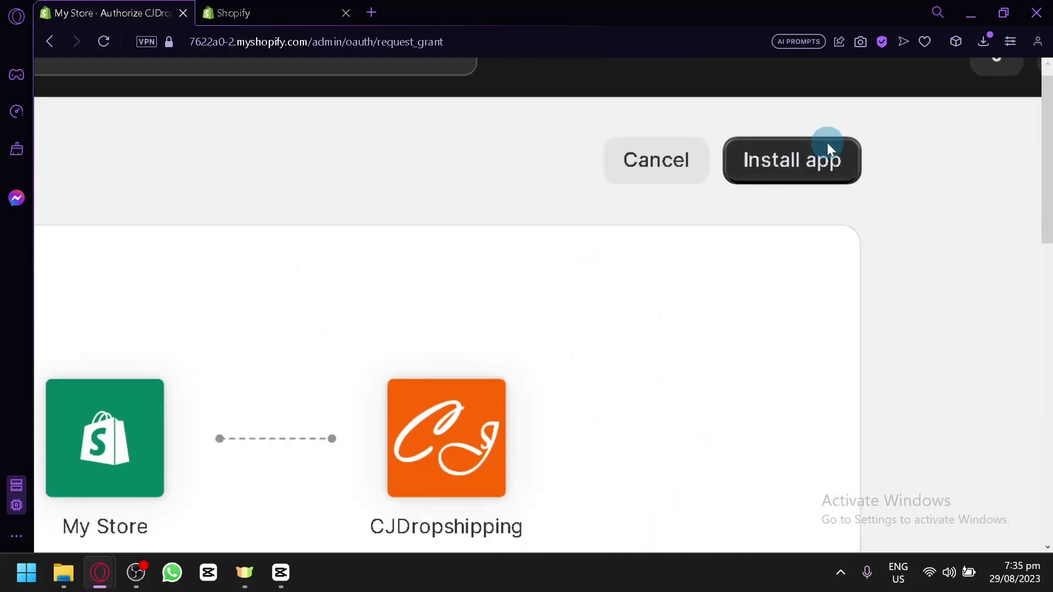
scroll(828, 143, up, 3)
scroll(827, 143, right, 2)
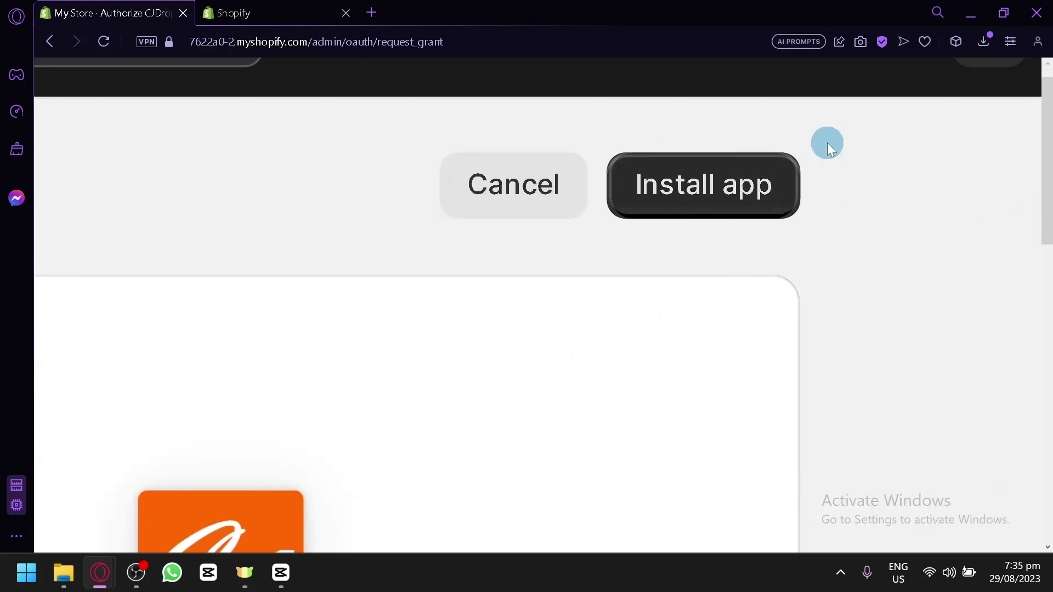
click(758, 187)
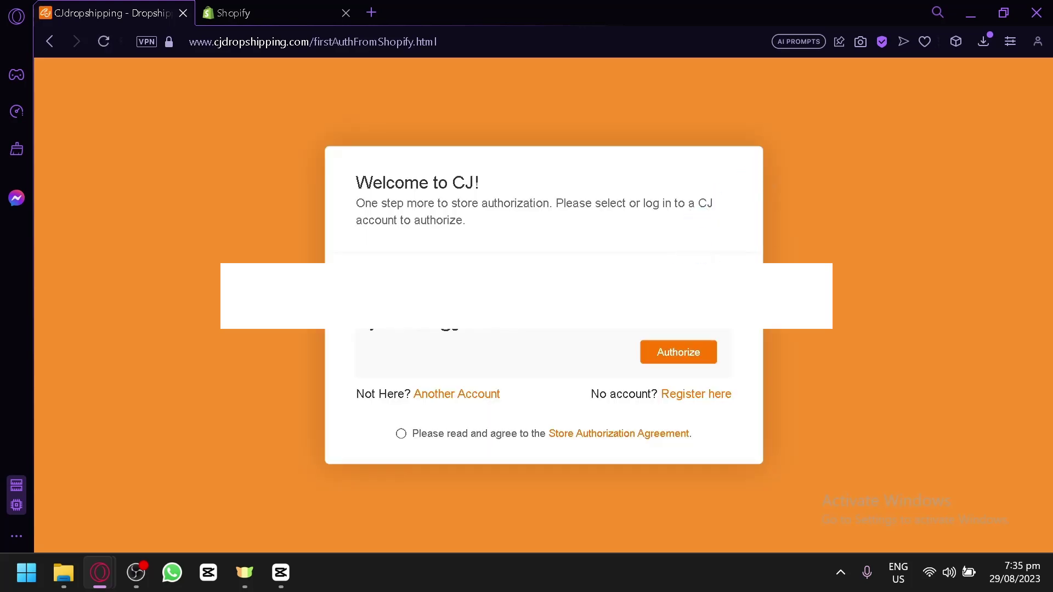
Agree to the Store Authorization Agreement and authorize the store for the listed CJ account.
click(674, 356)
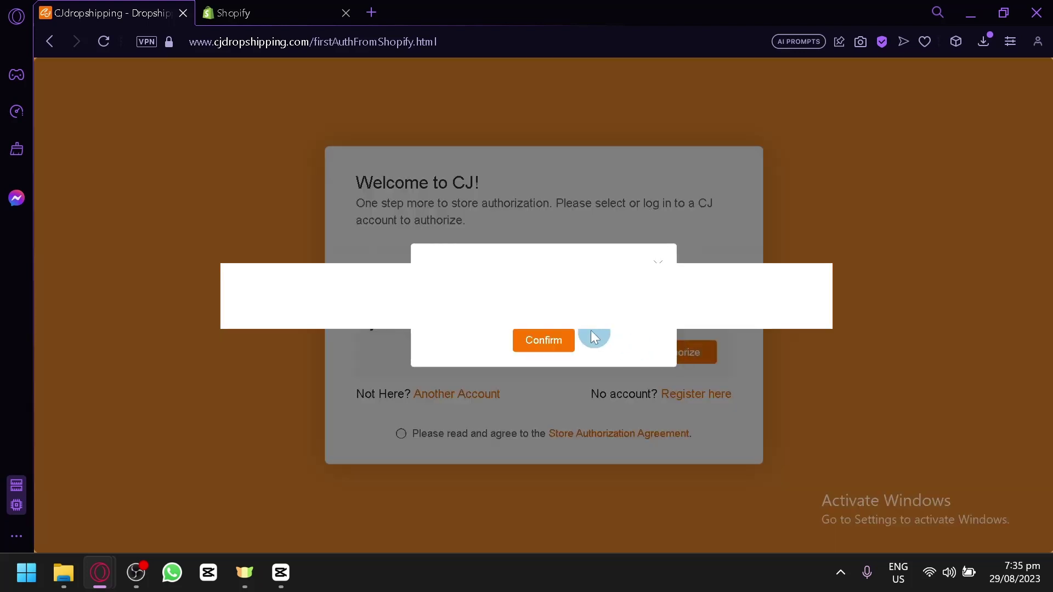
click(546, 340)
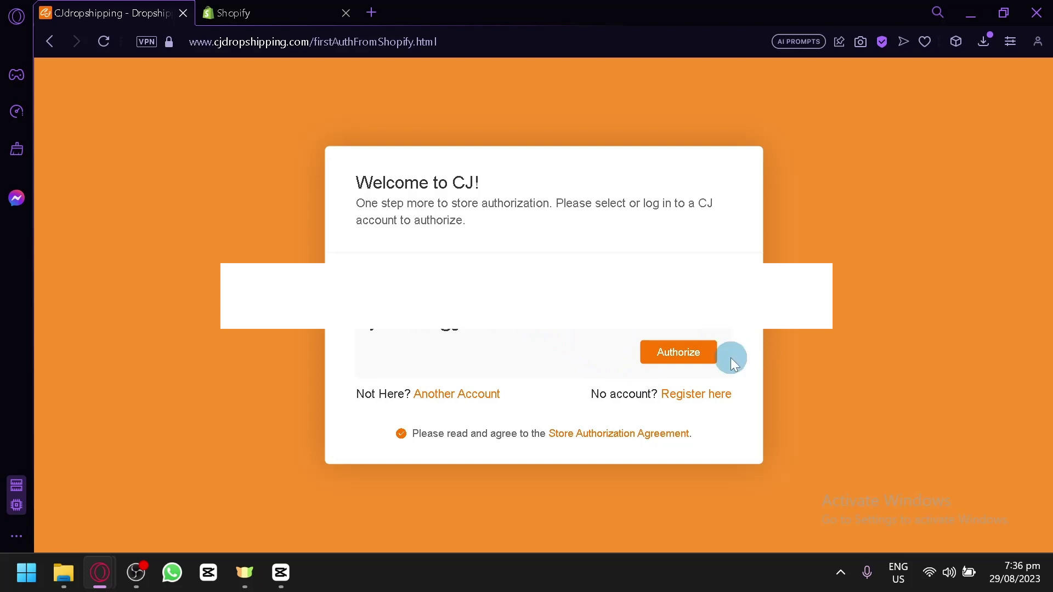
click(656, 356)
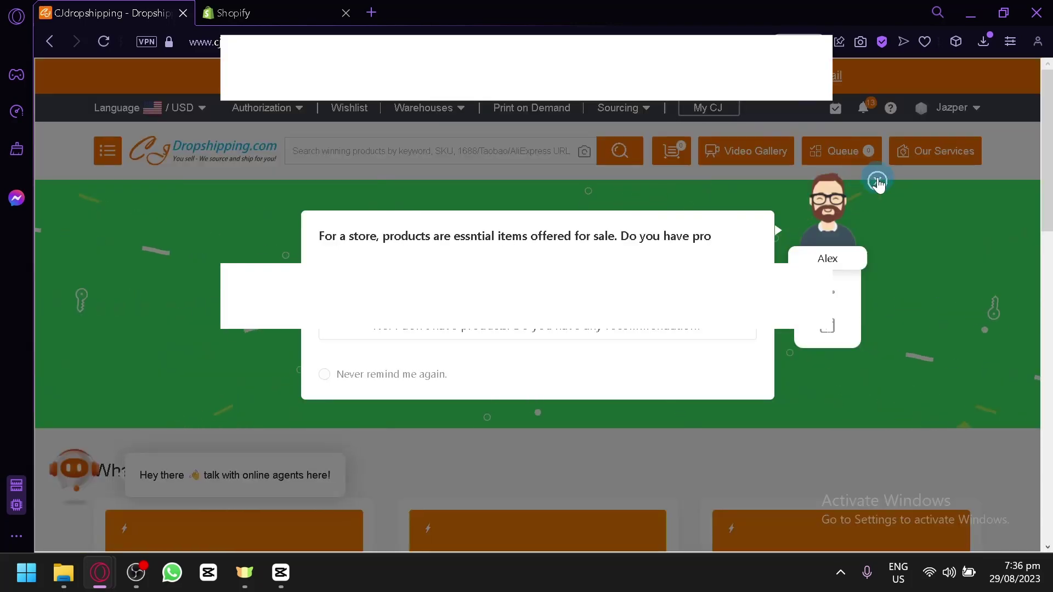
Close the assistant's pop-up on the authorization result page and open the My CJ dashboard, dismissing the email verification prompt.
click(877, 181)
scroll(872, 198, down, 1)
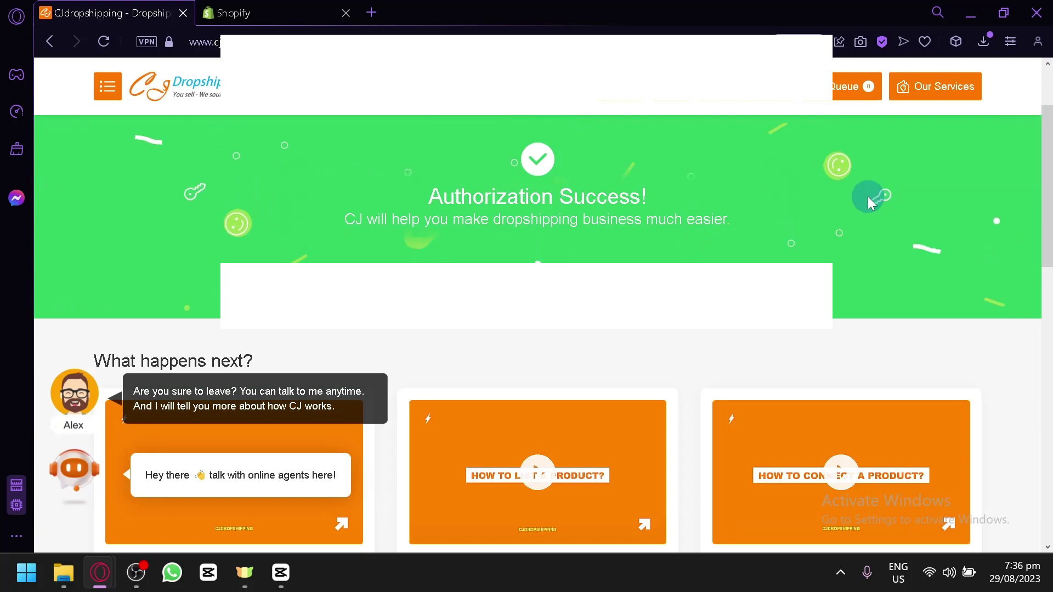
scroll(868, 199, up, 2)
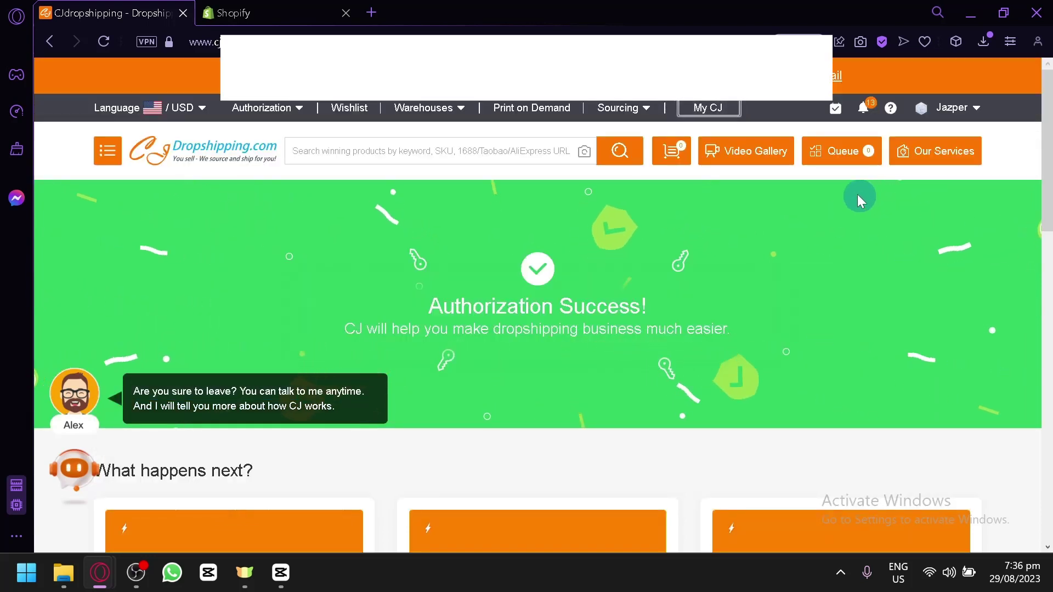
click(708, 111)
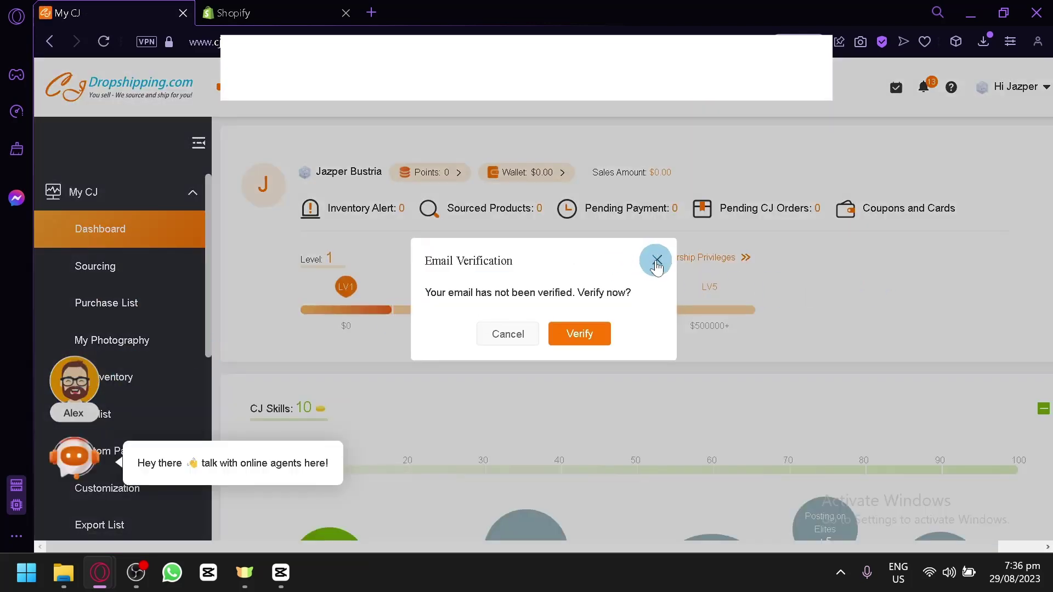
click(656, 261)
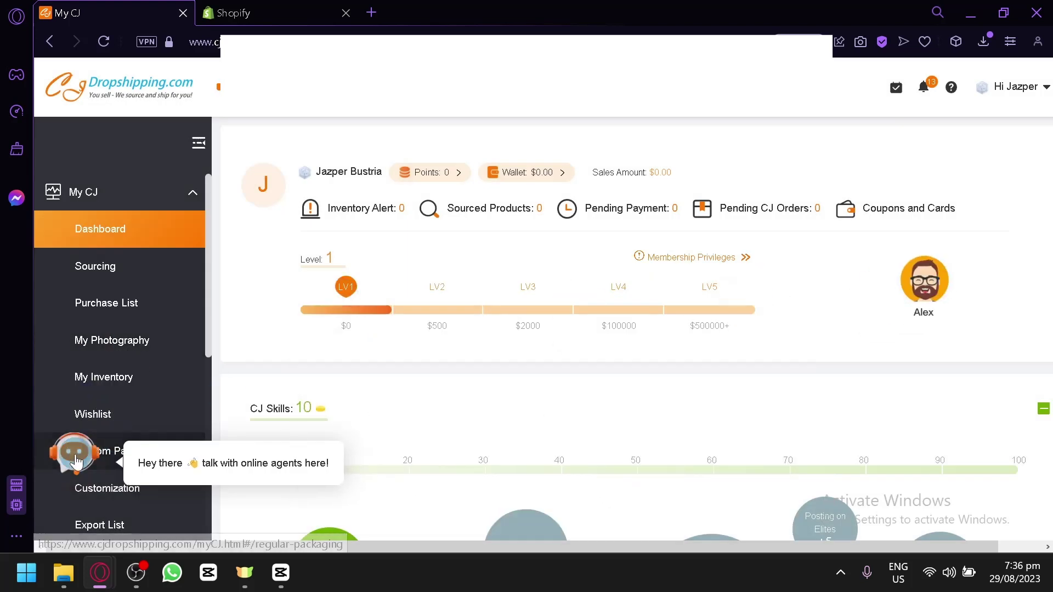
Expand Store Authorization in the My CJ side menu to show its store platforms.
scroll(82, 336, down, 6)
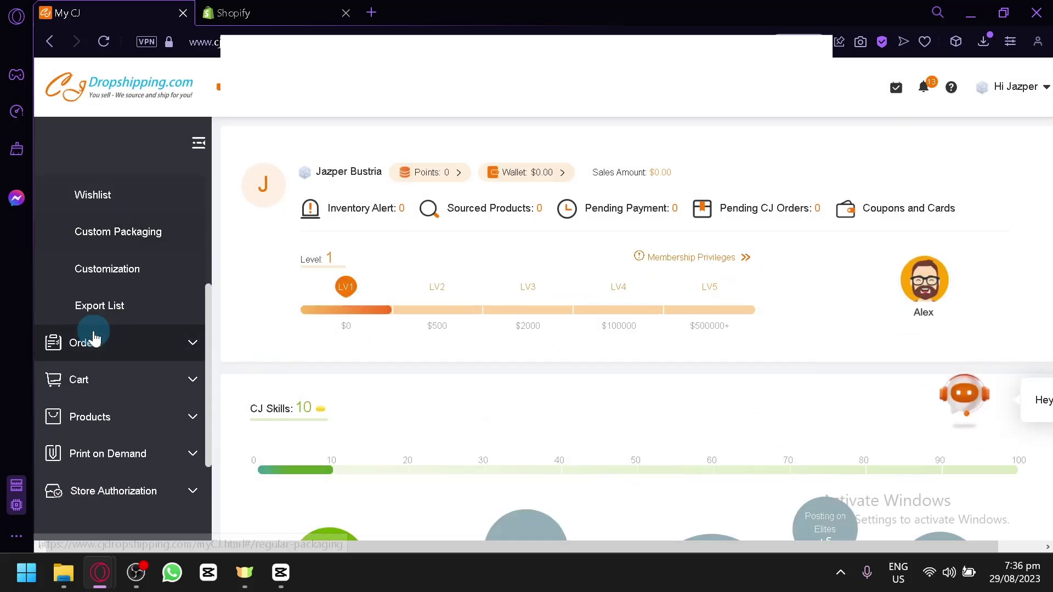
click(189, 348)
scroll(183, 348, up, 3)
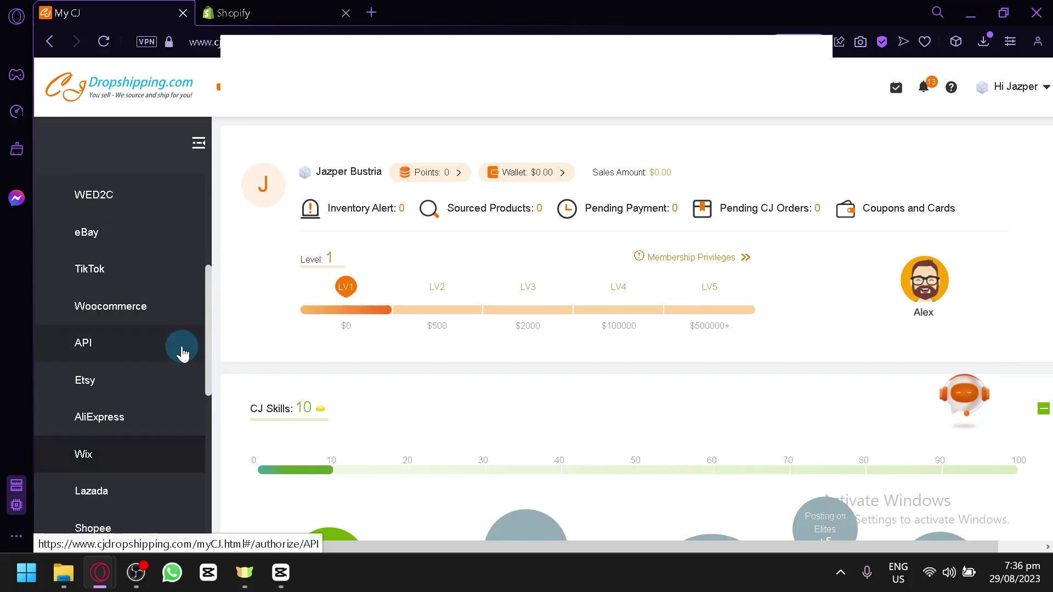
Open the Shopify store list under Store Authorization in the My CJ side menu.
scroll(134, 257, up, 2)
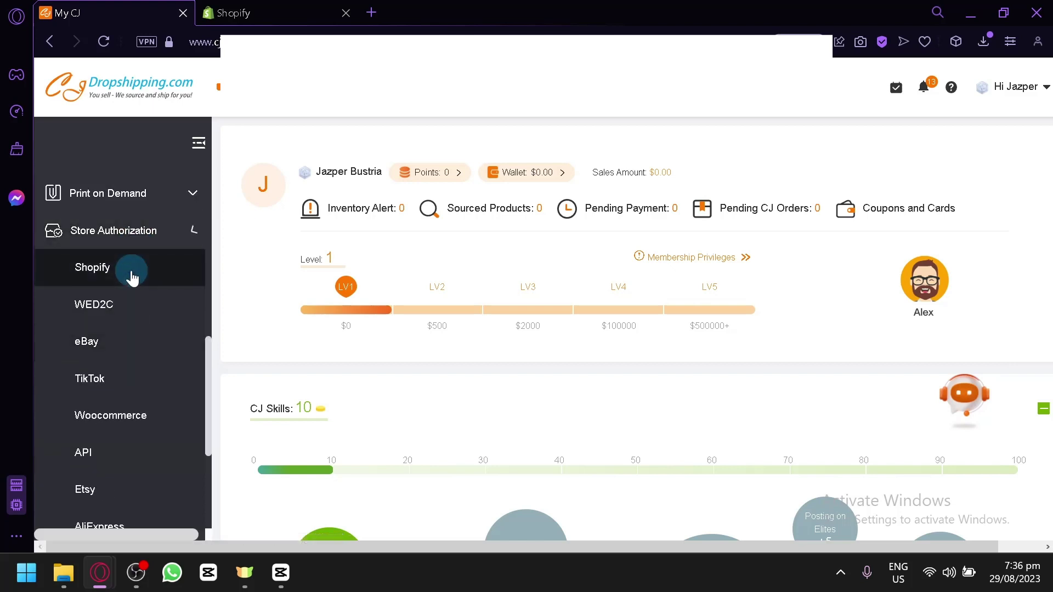
click(131, 273)
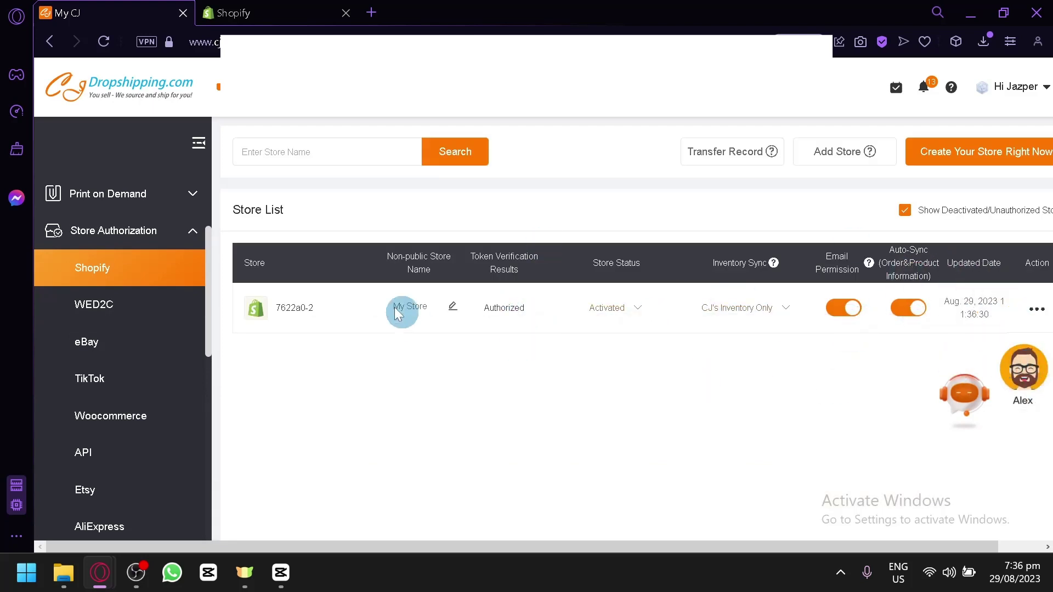
scroll(416, 366, right, 1)
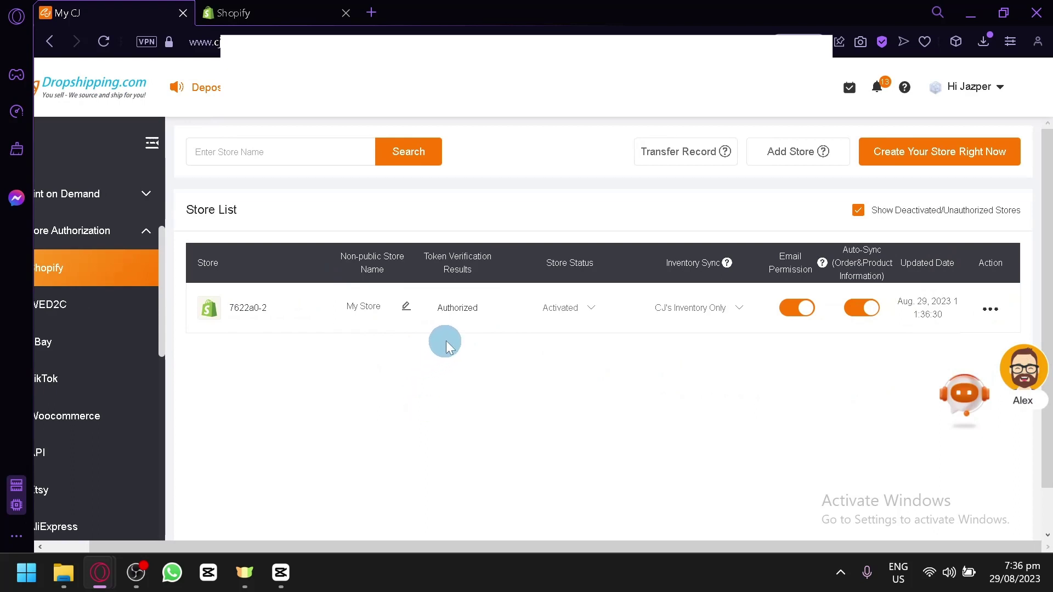
Check the connected store's token verification result, store status and available Inventory Sync options in the Store List.
mouse_move(534, 334)
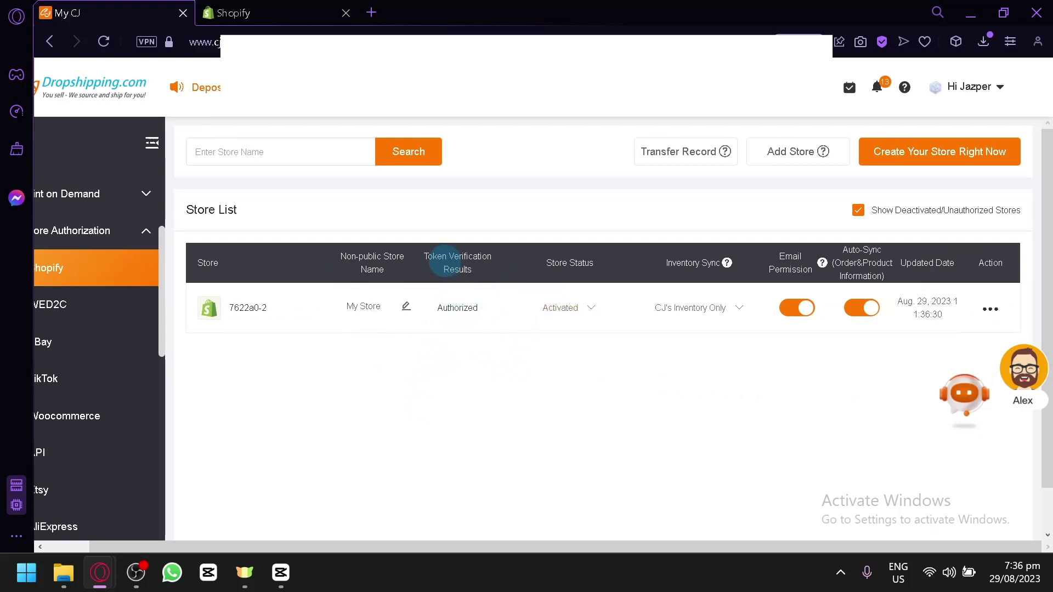
scroll(457, 261, up, 5)
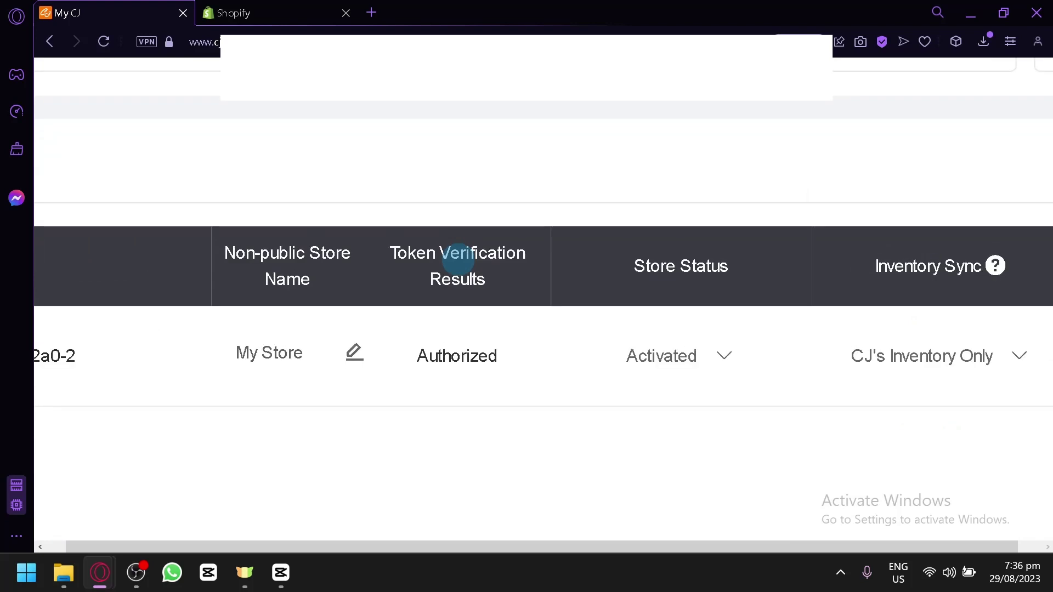
scroll(600, 360, right, 5)
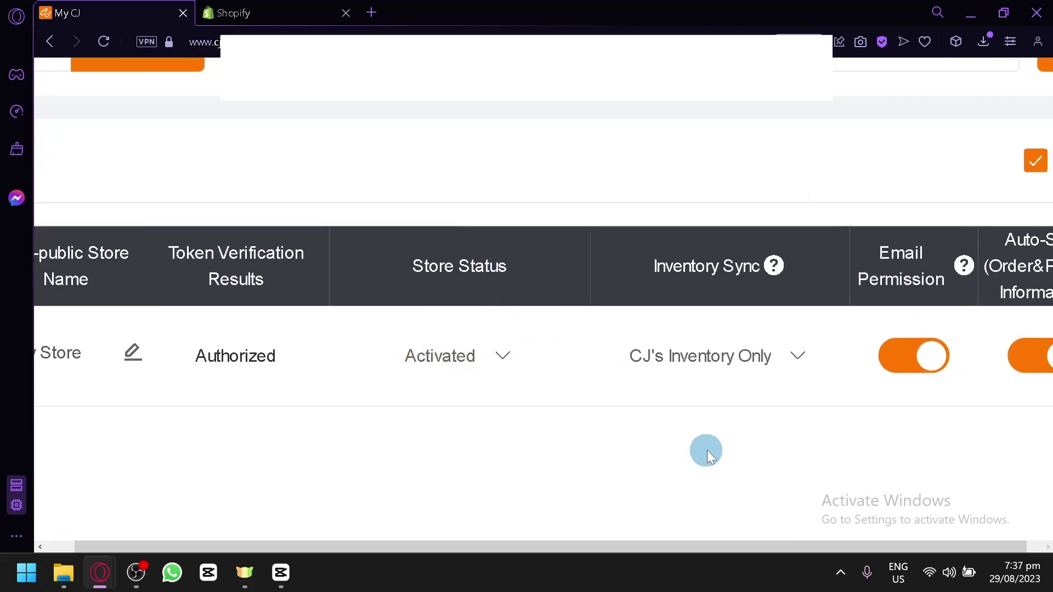
scroll(708, 450, right, 1)
scroll(708, 450, right, 2)
mouse_move(583, 358)
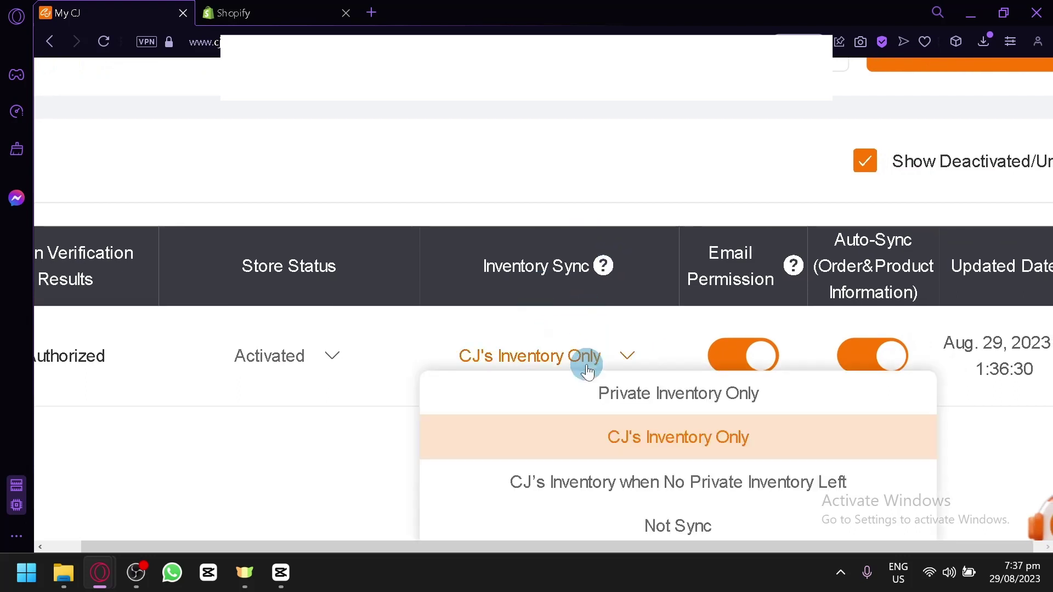
scroll(619, 406, down, 1)
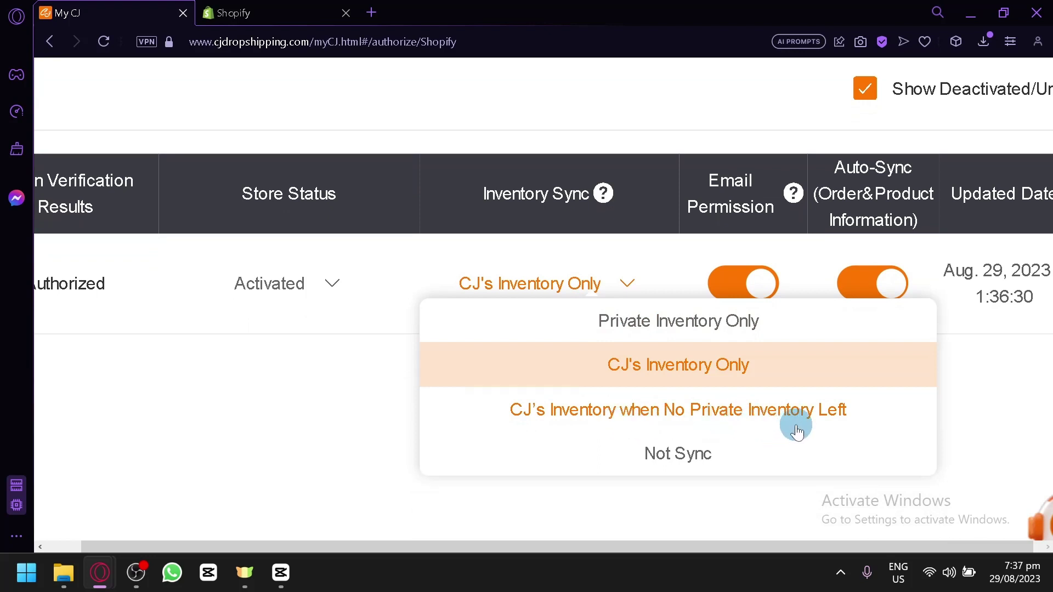
Examine the Email Permission and Auto-Sync settings and the Action options available for the connected store.
scroll(799, 294, right, 5)
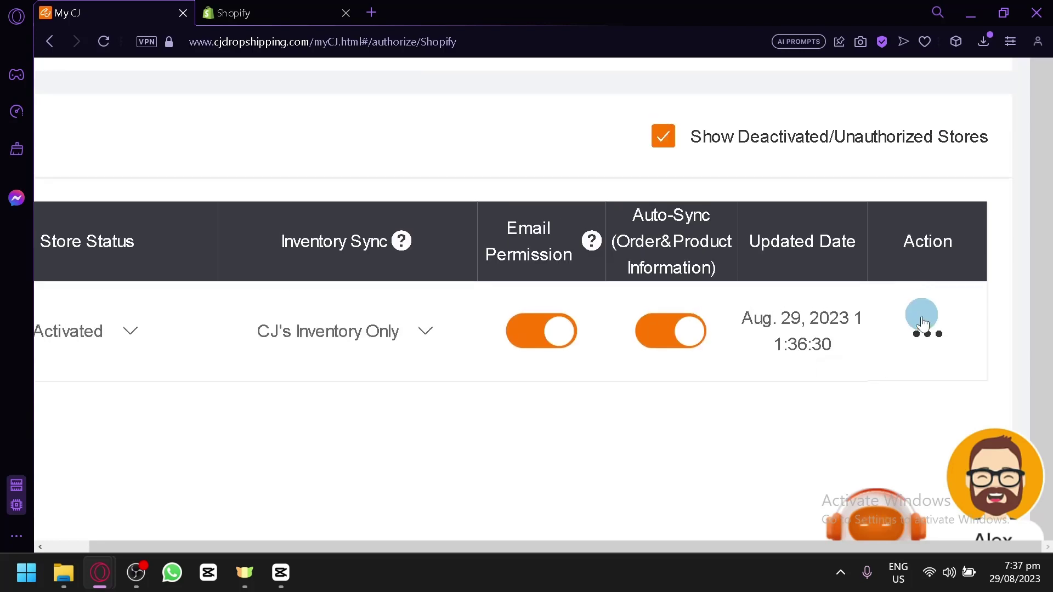
mouse_move(922, 328)
scroll(924, 333, down, 1)
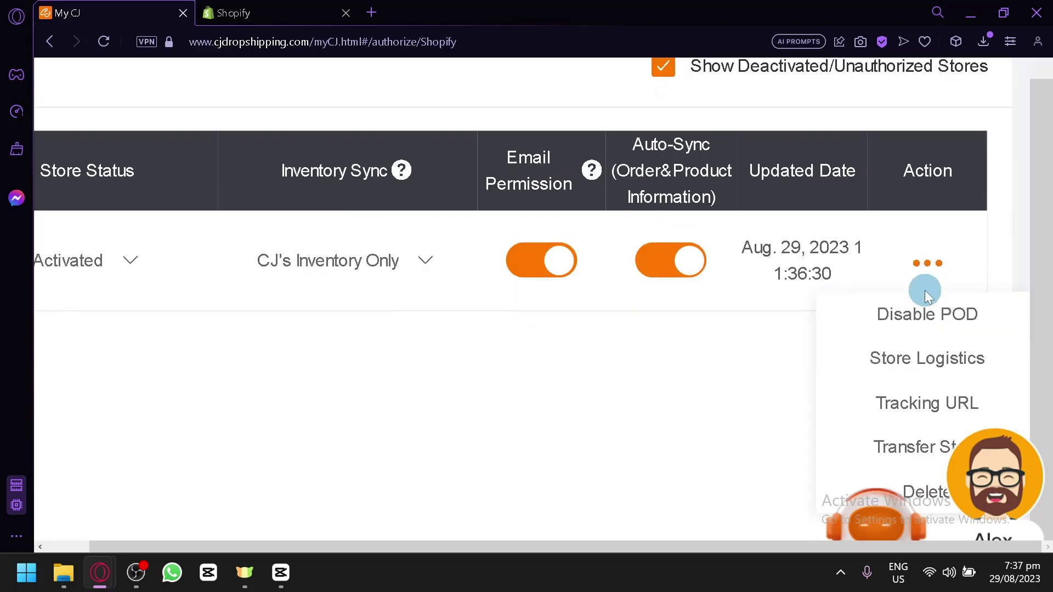
scroll(924, 291, down, 3)
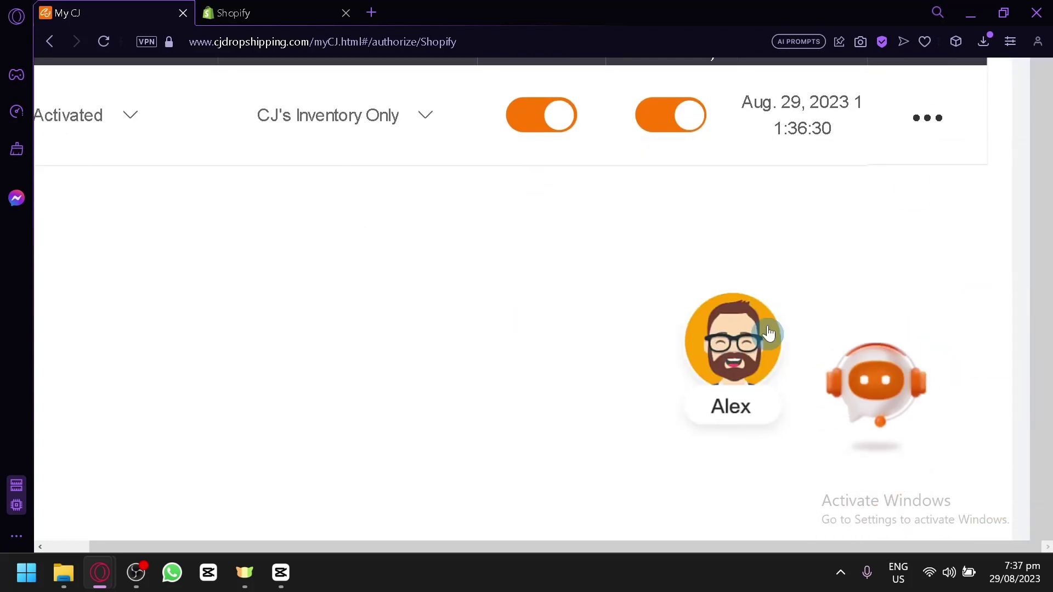
mouse_move(934, 126)
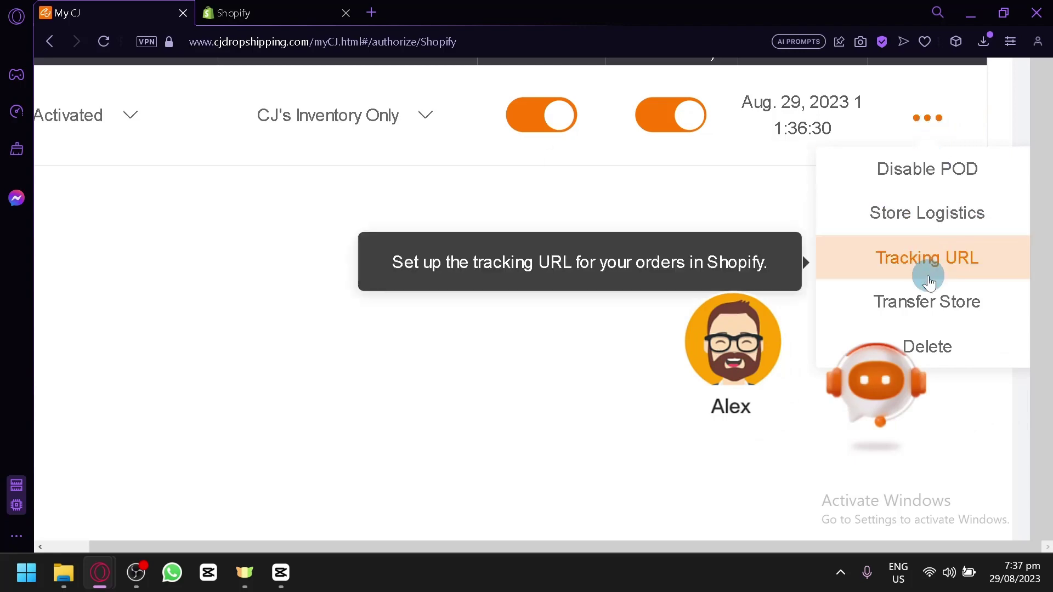
scroll(982, 263, up, 6)
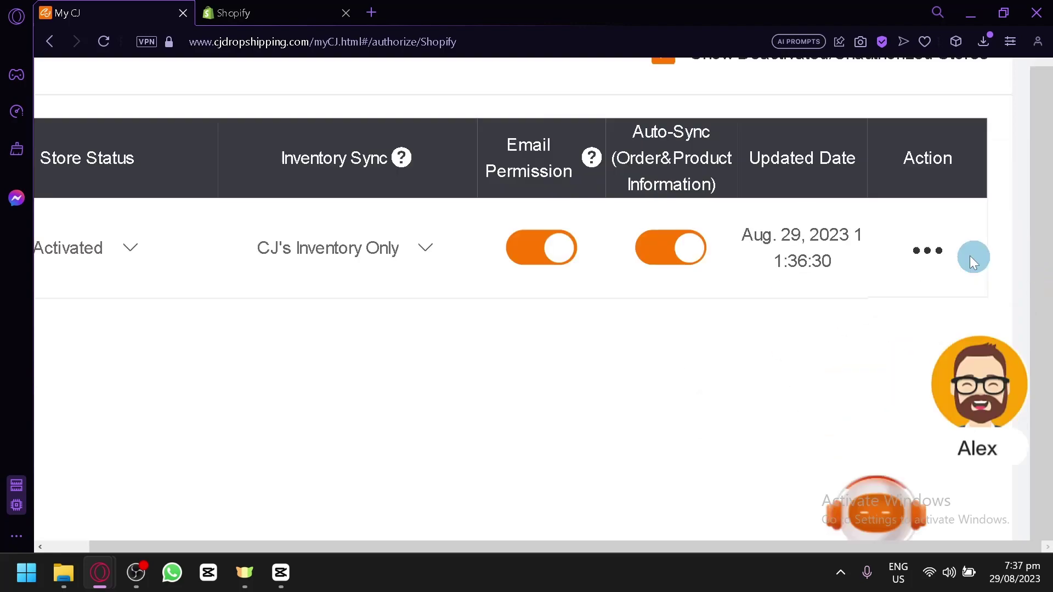
Review the connected store's complete row in the Store List, from its name to the sync settings.
scroll(631, 257, left, 16)
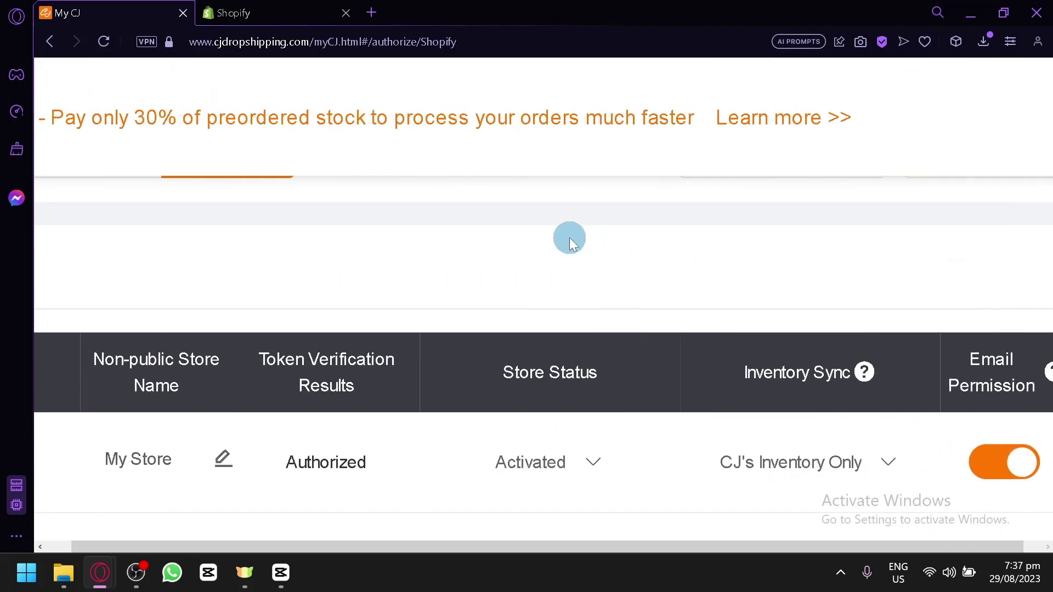
scroll(437, 264, down, 1)
scroll(432, 384, left, 3)
scroll(546, 384, right, 4)
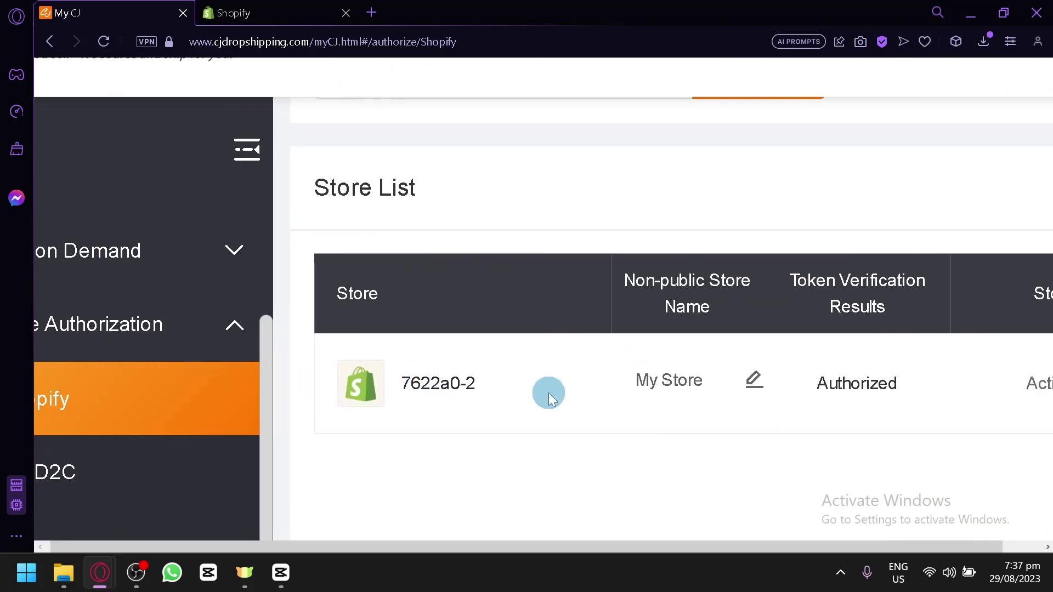
scroll(548, 392, down, 3)
scroll(601, 383, up, 1)
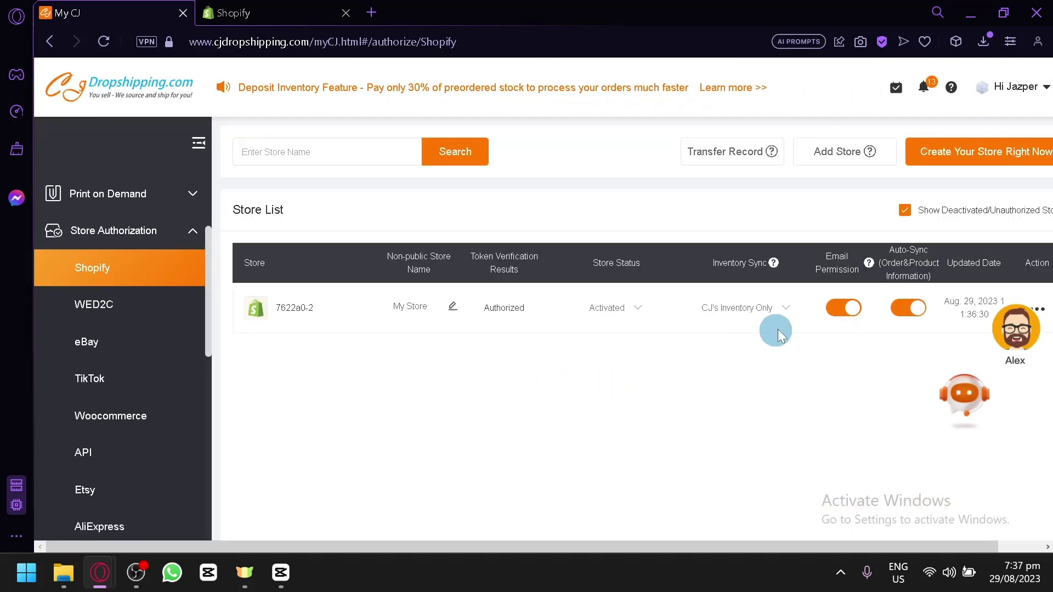
scroll(798, 298, right, 1)
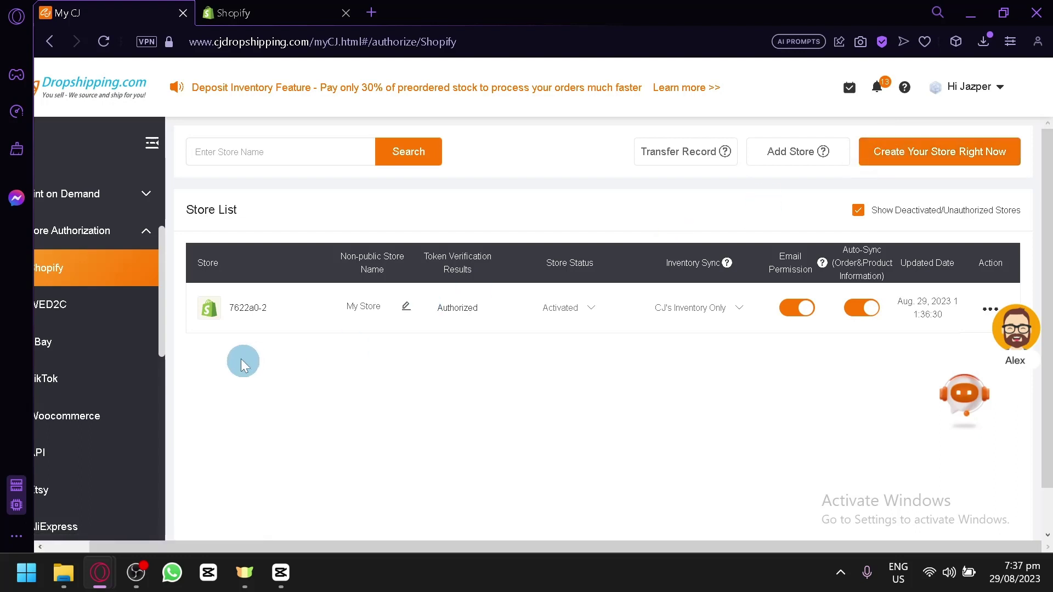
scroll(200, 337, left, 2)
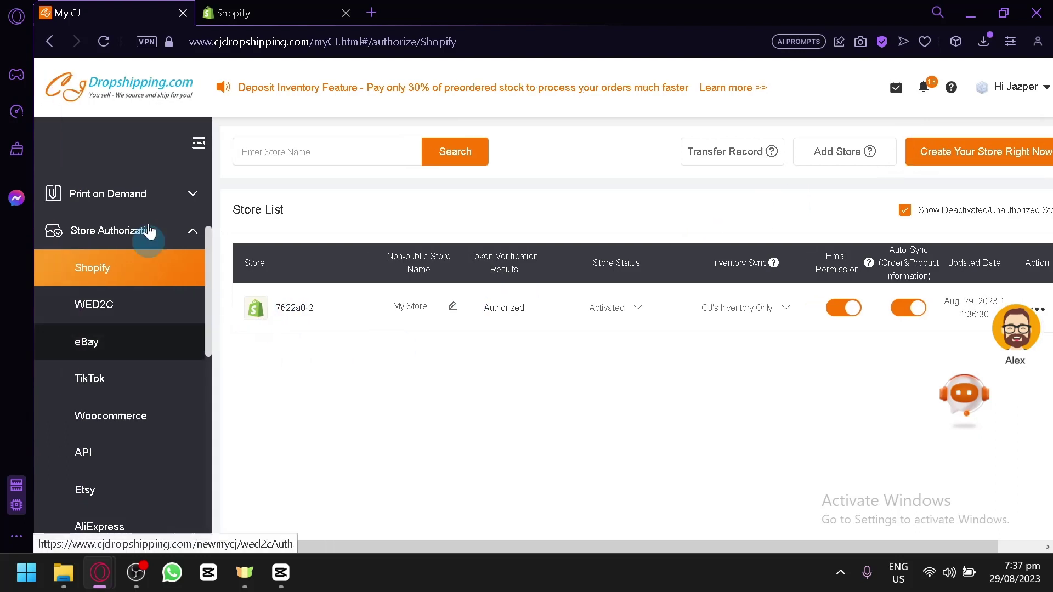
Expand Products in the My CJ side menu and look over its entries.
scroll(127, 307, up, 3)
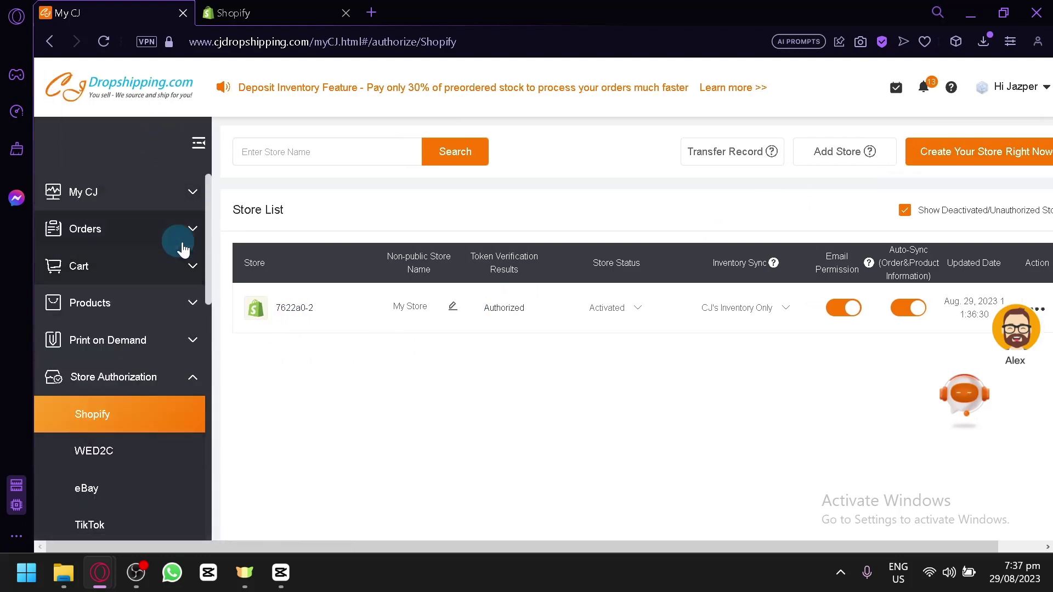
click(190, 317)
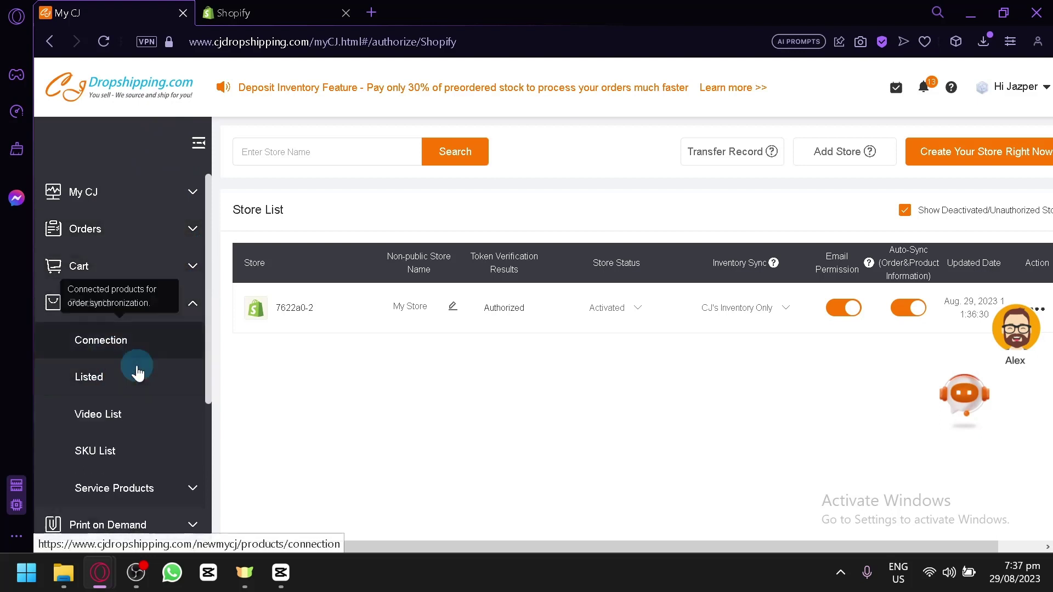
scroll(159, 460, down, 2)
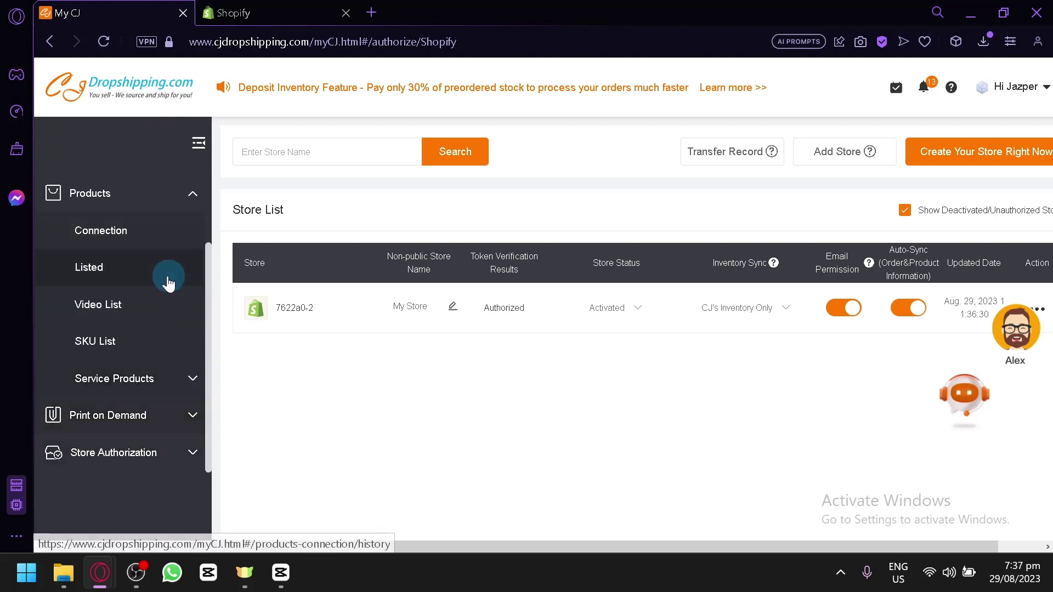
scroll(137, 277, up, 2)
Open the CJdropshipping home page and close the assistant's pop-up.
click(105, 97)
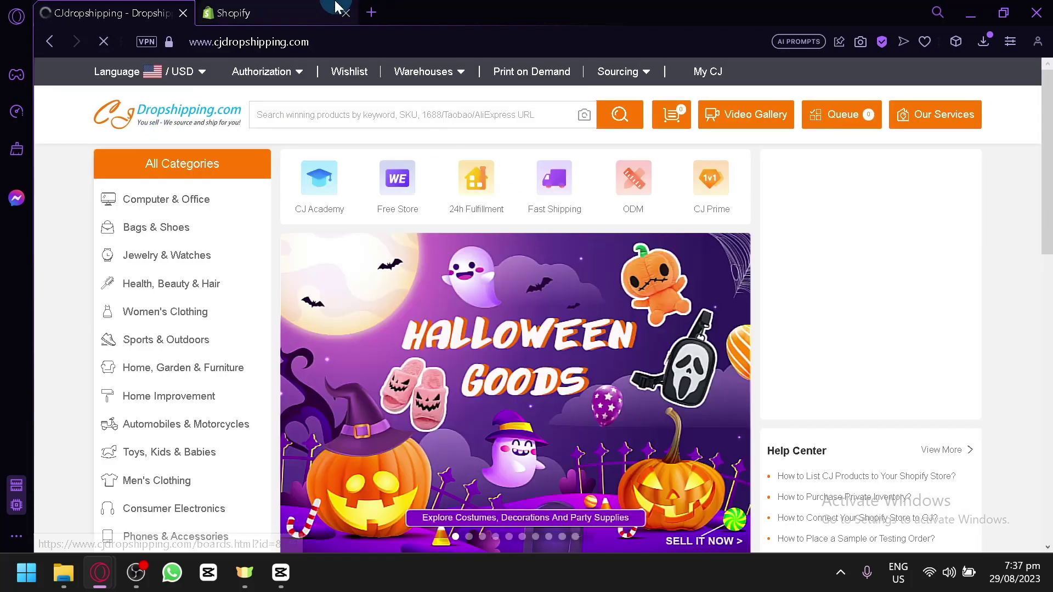
click(312, 13)
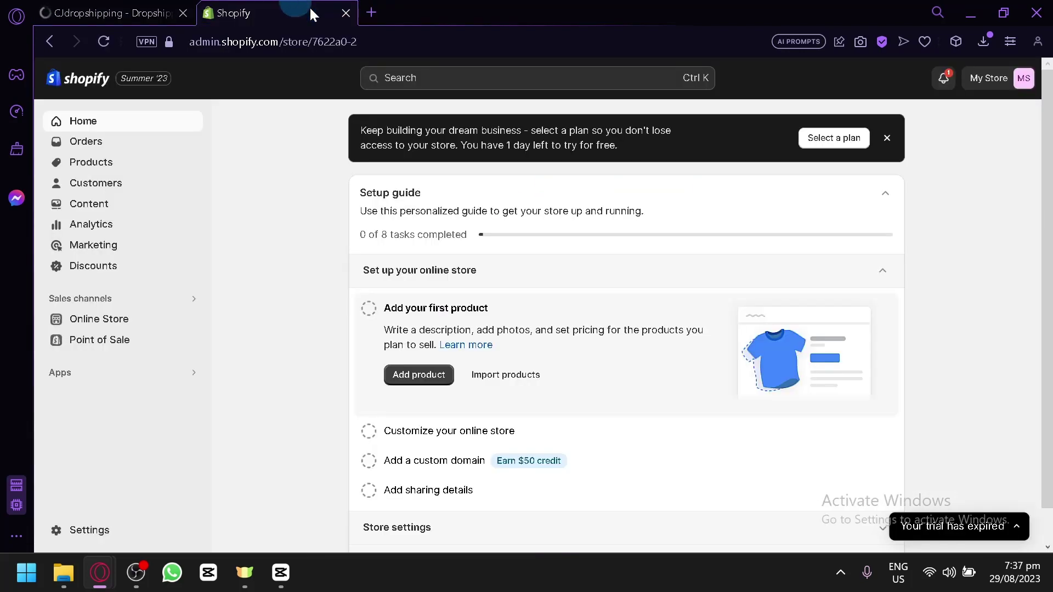
key(ctrl+Tab)
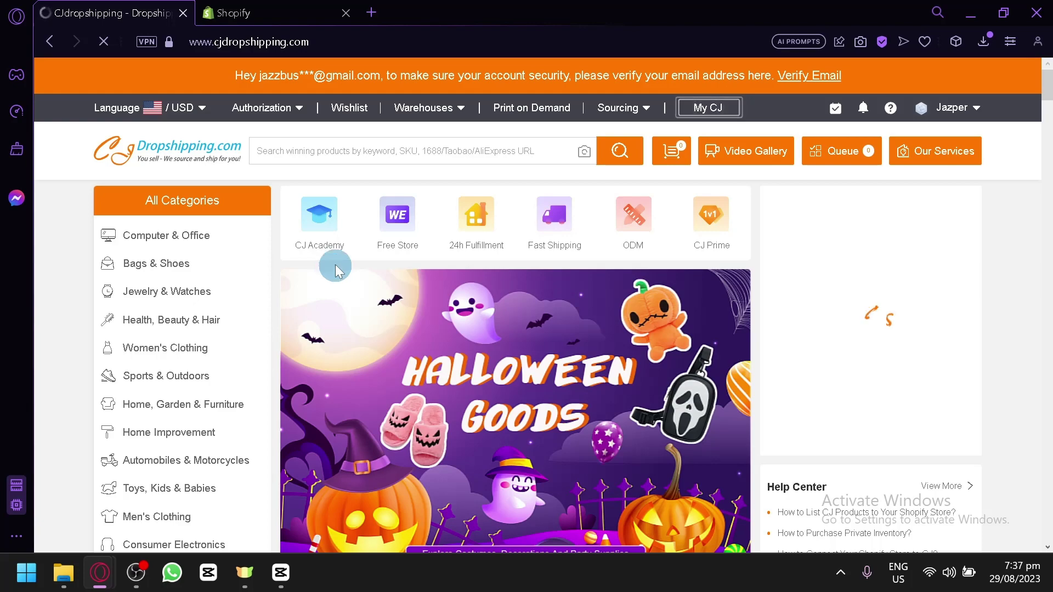
scroll(768, 230, down, 2)
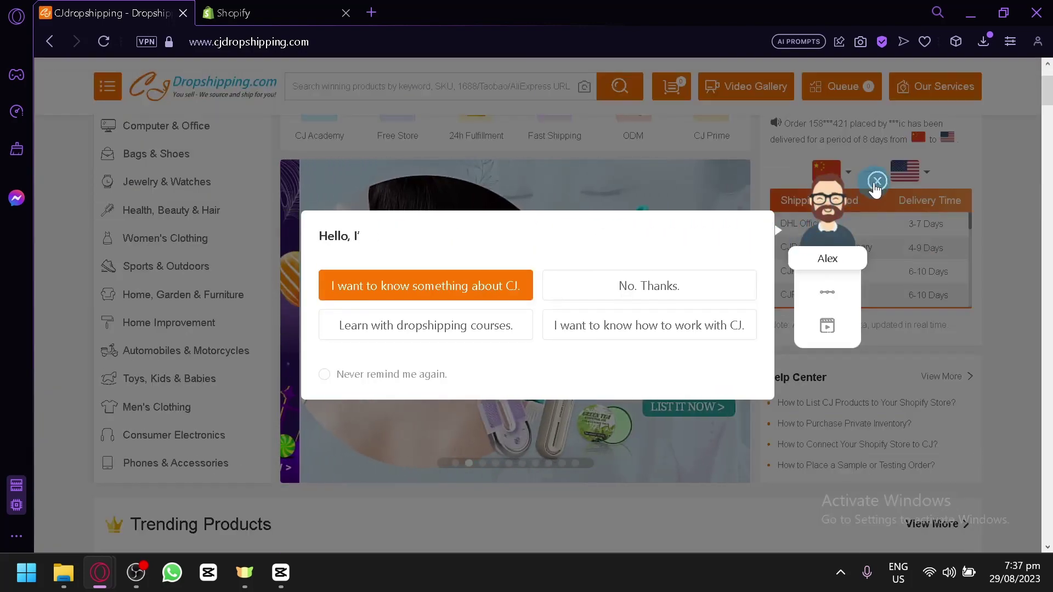
click(877, 181)
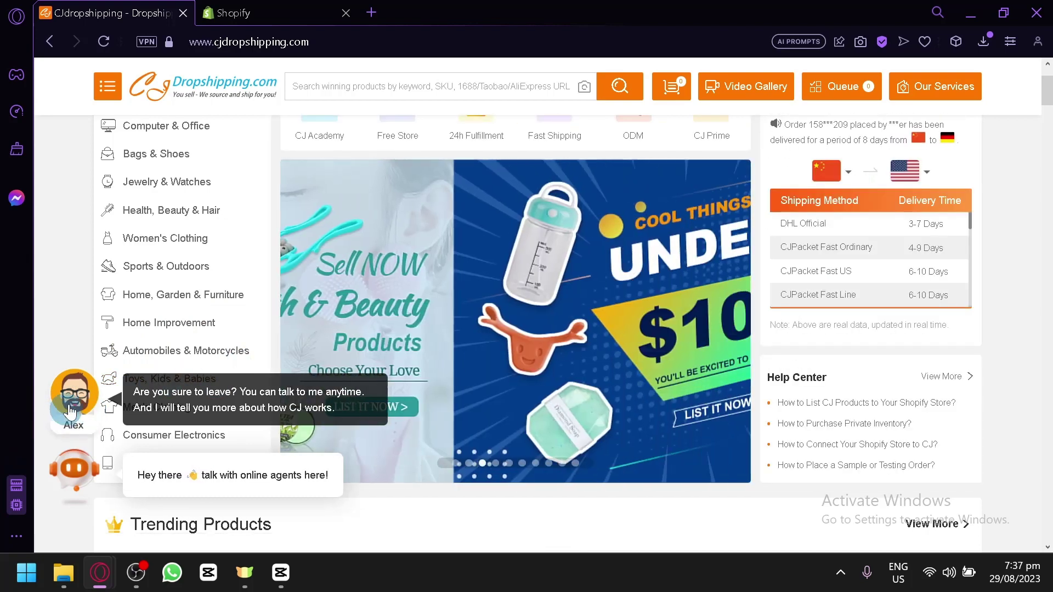
Browse the Toys, Kids & Babies subcategories and the Trending Products on the CJdropshipping home page.
mouse_move(181, 350)
mouse_move(137, 378)
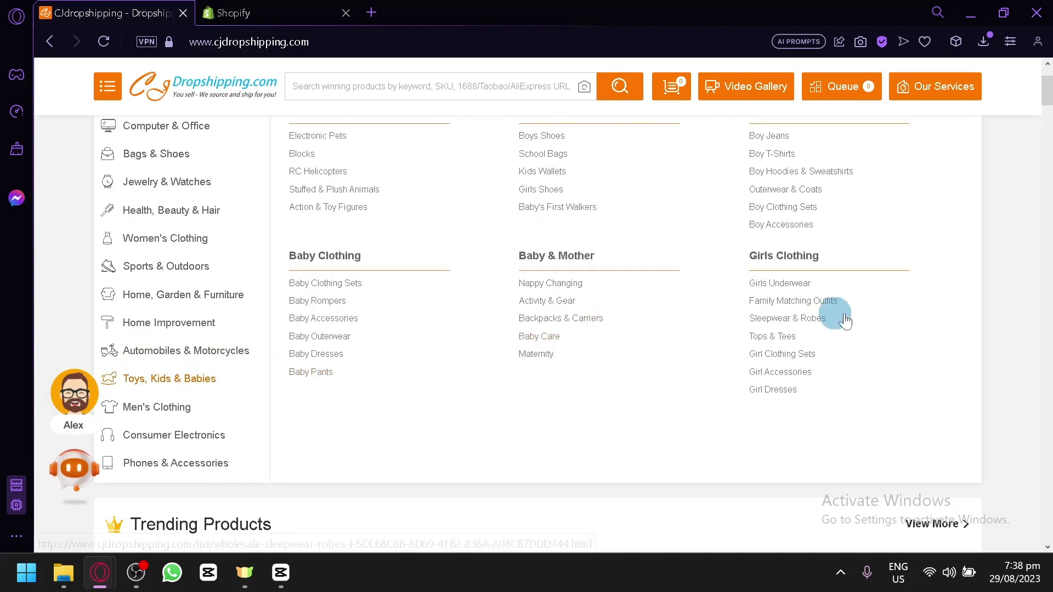
scroll(980, 377, down, 7)
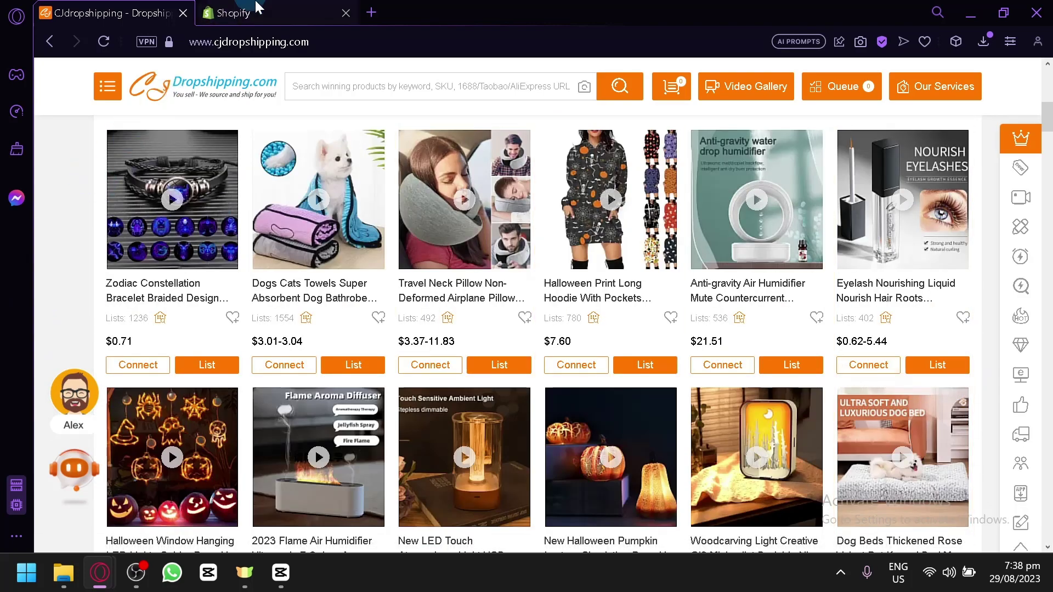
Switch between the Shopify admin home and the CJdropshipping trending products to view both, ending on CJdropshipping.
click(235, 13)
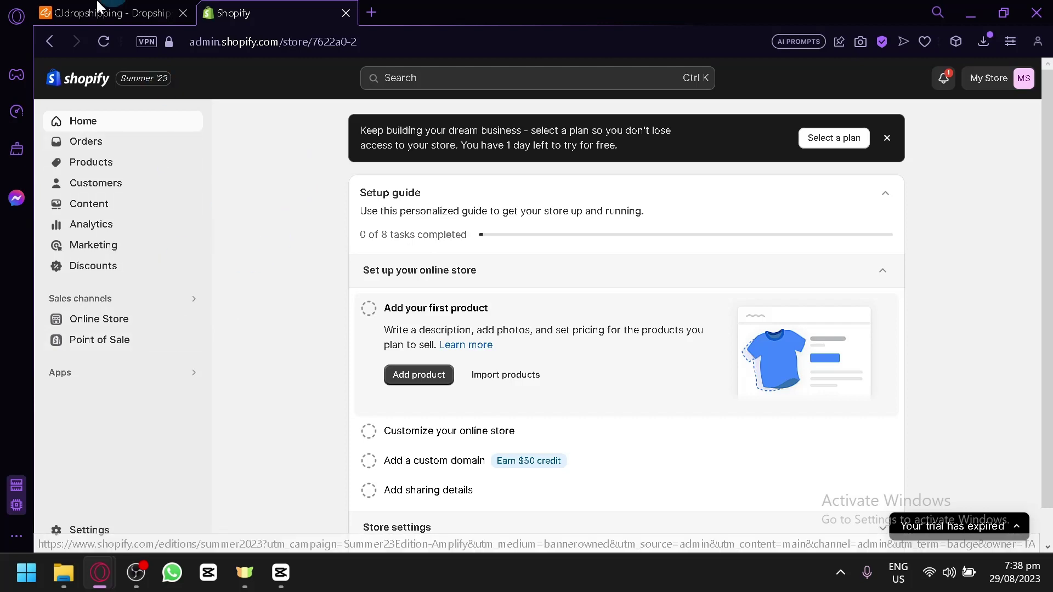
click(139, 17)
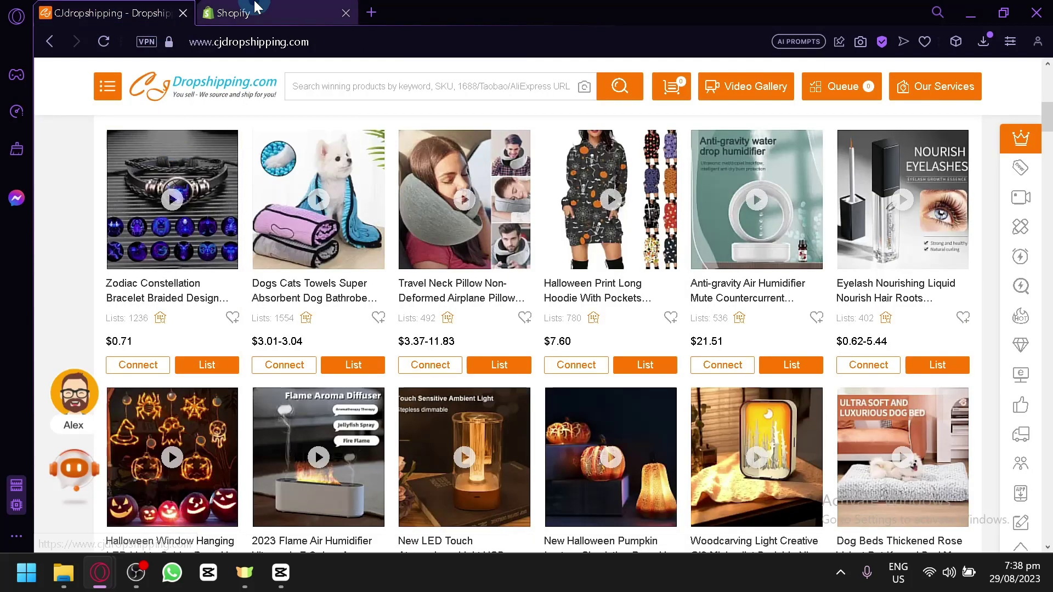
key(ctrl+Tab)
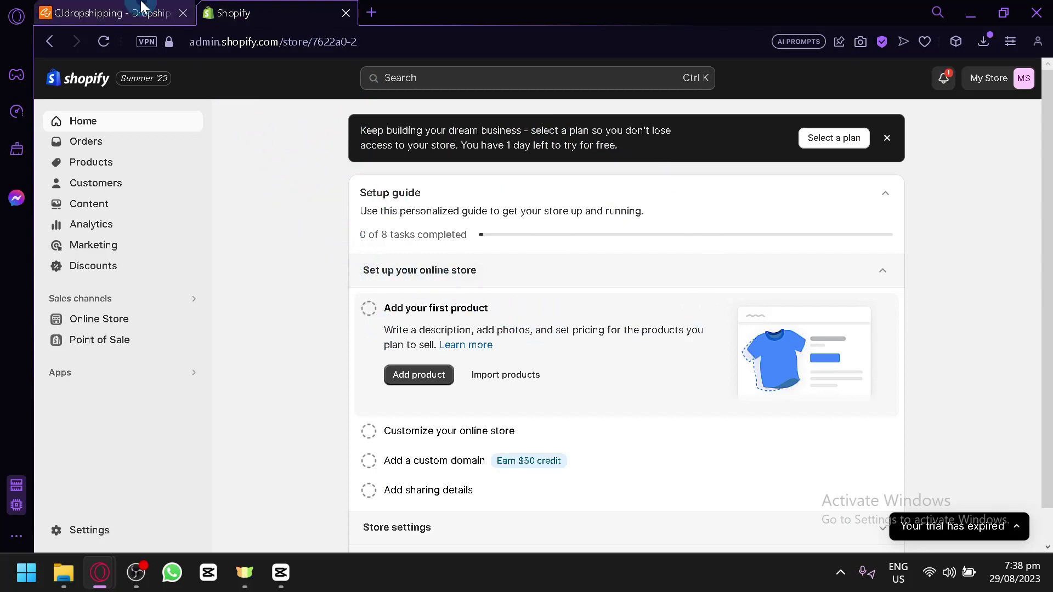
click(141, 11)
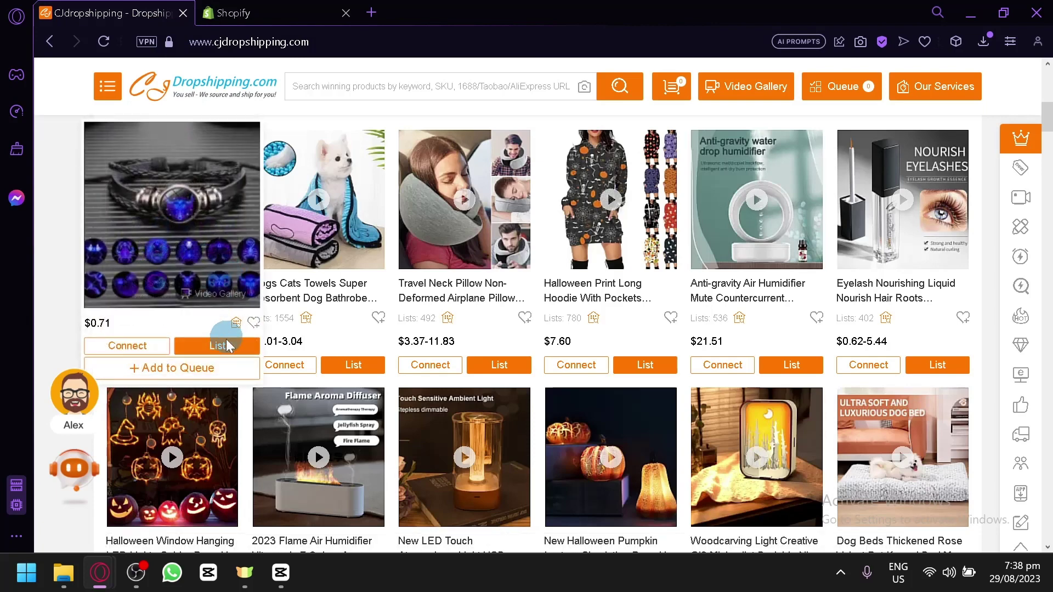
click(233, 12)
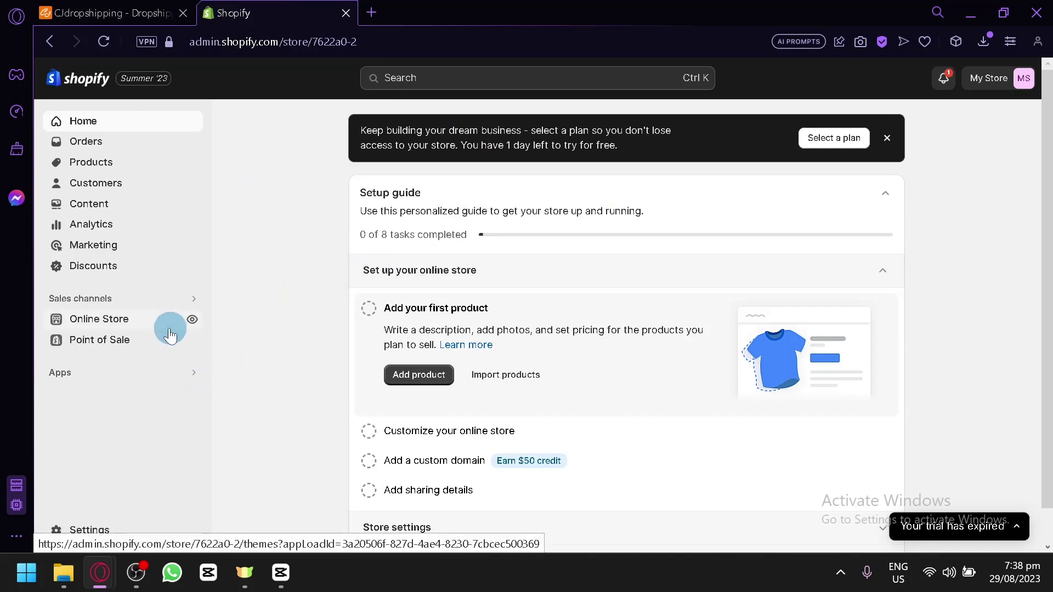
click(82, 12)
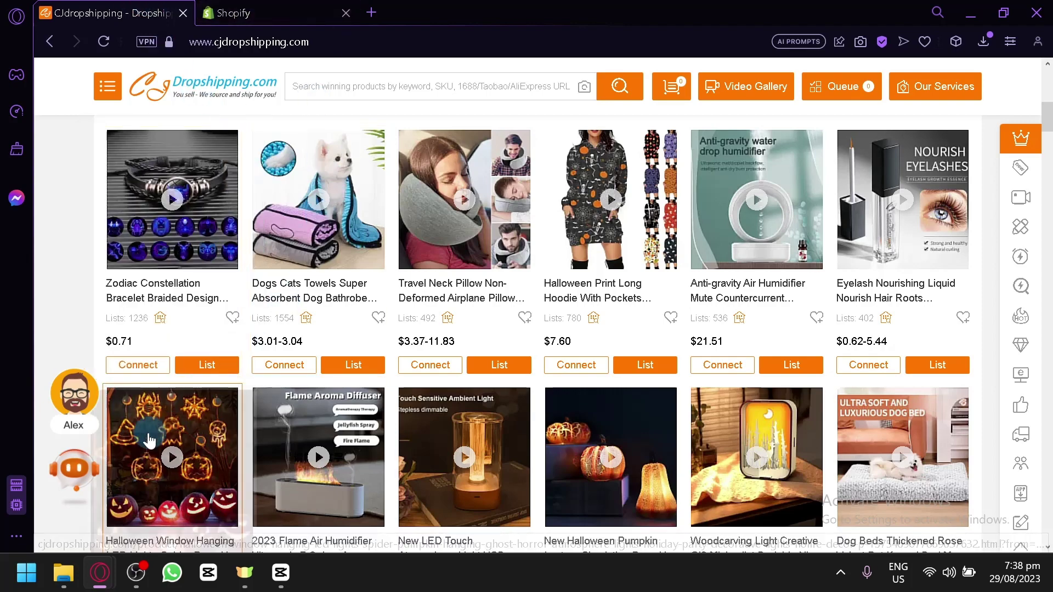
click(137, 573)
click(137, 573)
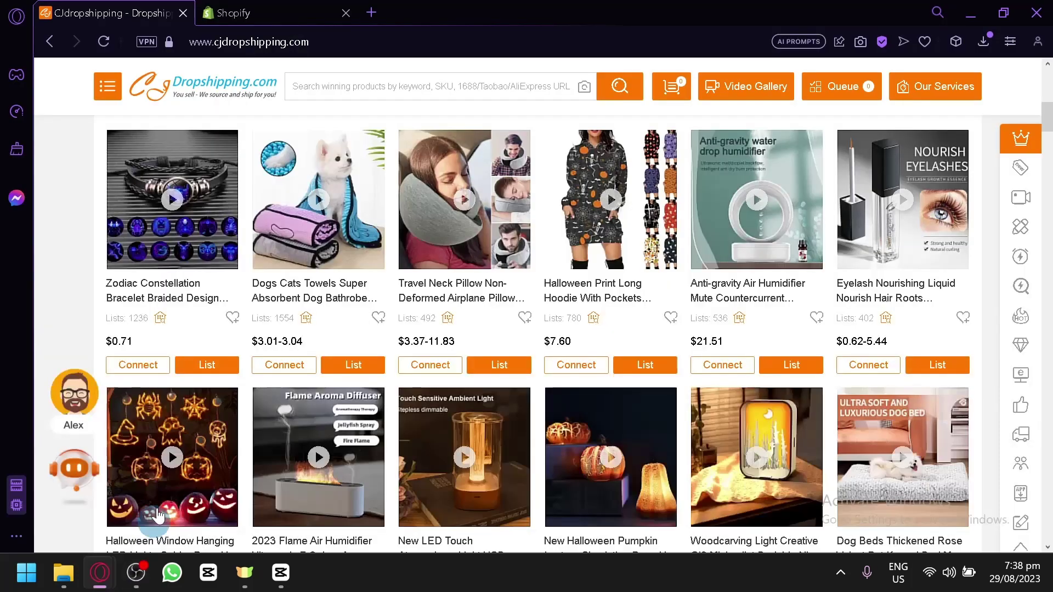
click(295, 280)
scroll(295, 279, down, 5)
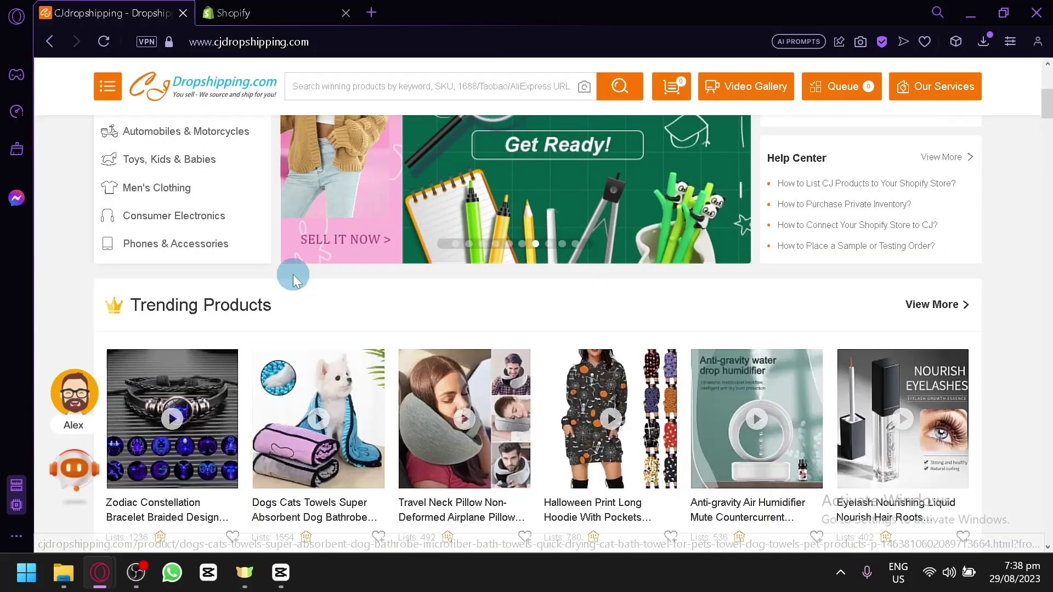